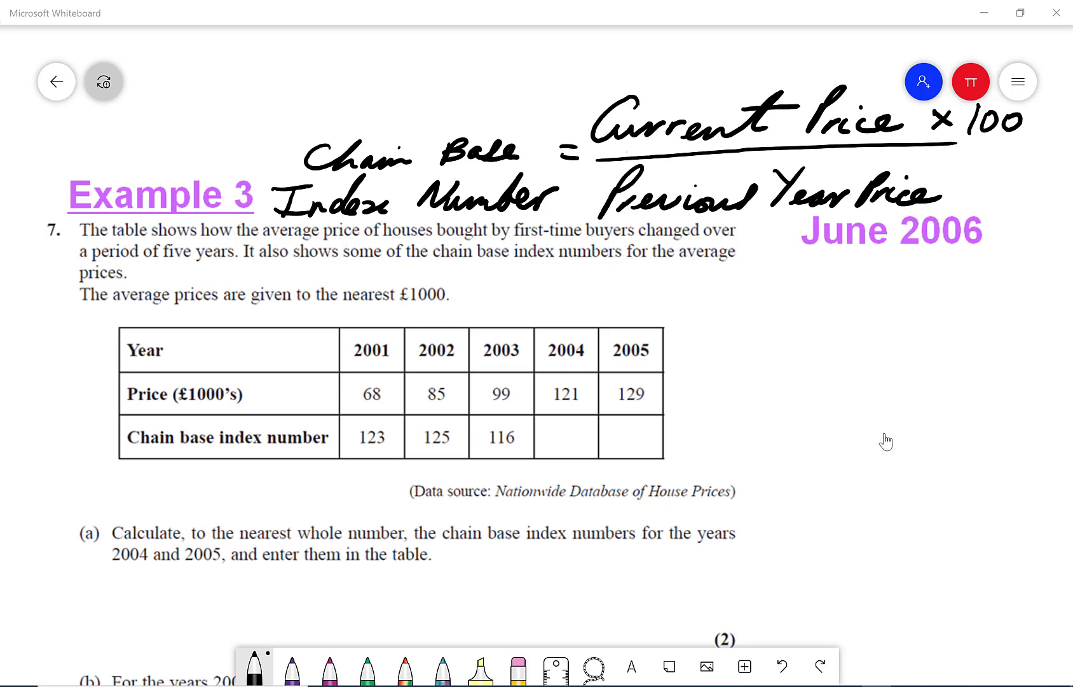
# Scroll below the chain base index formula to show the house price table and part (a)
pyautogui.scroll(-5, 886, 440)
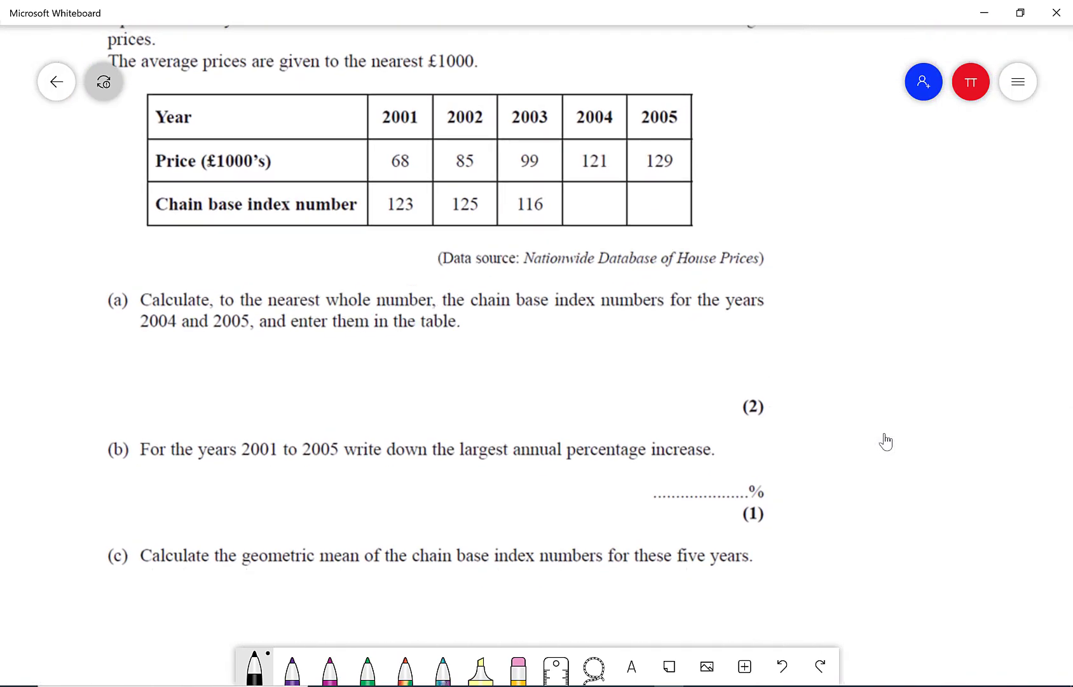
# Handwrite the 2004 working: '2004: 121/99 × 100 ='
pyautogui.moveTo(31, 328)
pyautogui.mouseDown()
pyautogui.moveTo(50, 350)
pyautogui.moveTo(69, 329)
pyautogui.moveTo(151, 332)
pyautogui.moveTo(118, 359)
pyautogui.mouseUp()
pyautogui.click(161, 339)
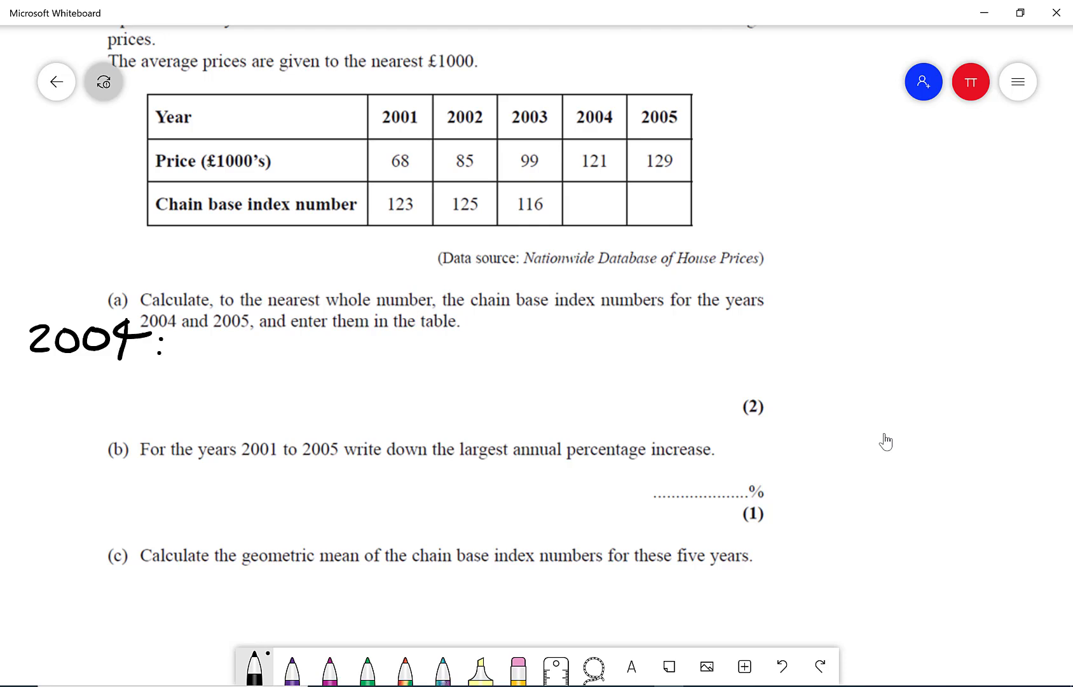
pyautogui.moveTo(200, 332)
pyautogui.mouseDown()
pyautogui.moveTo(192, 360)
pyautogui.moveTo(227, 338)
pyautogui.moveTo(244, 353)
pyautogui.mouseUp()
pyautogui.moveTo(168, 372); pyautogui.dragTo(268, 366)
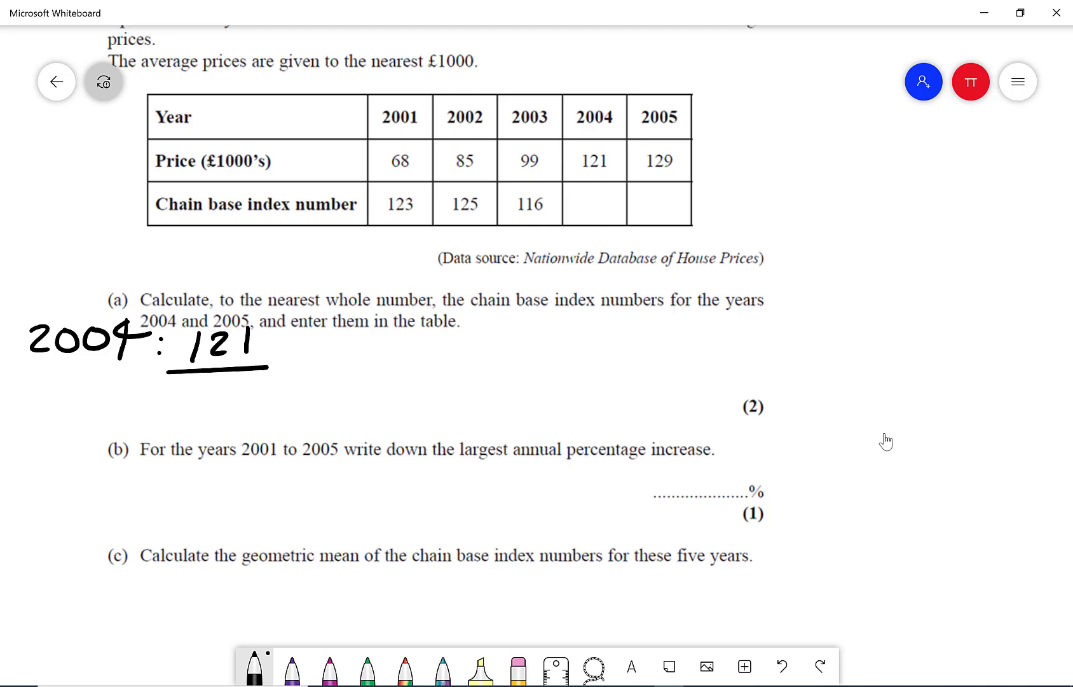
pyautogui.moveTo(207, 382); pyautogui.dragTo(195, 415)
pyautogui.moveTo(234, 381); pyautogui.dragTo(227, 417)
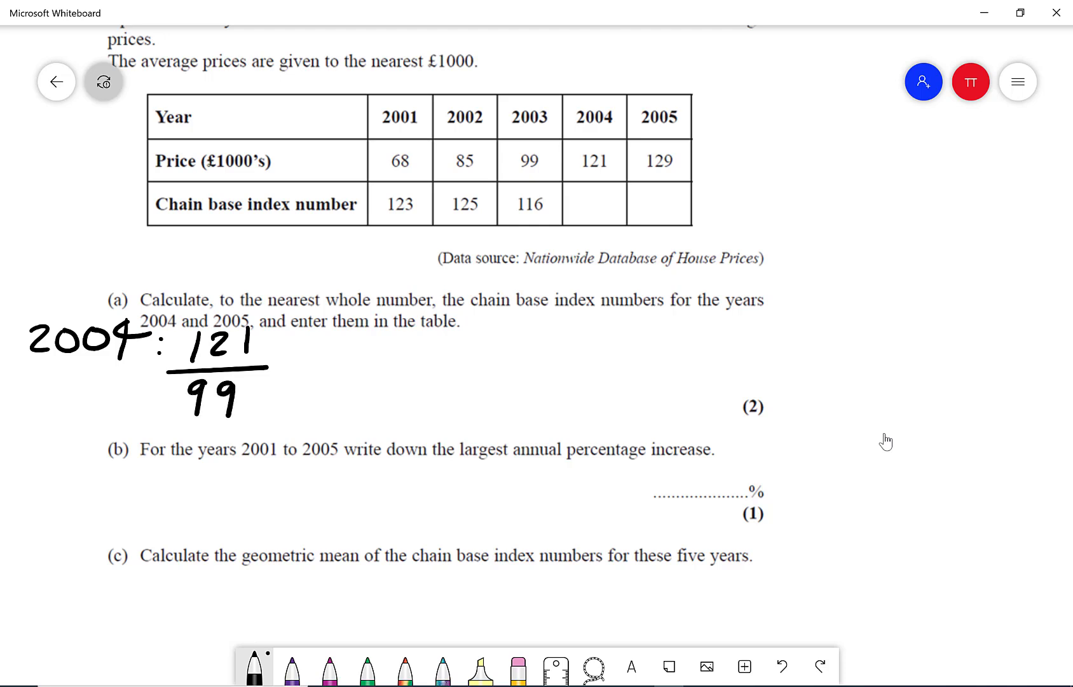
pyautogui.moveTo(276, 340); pyautogui.dragTo(285, 351)
pyautogui.moveTo(296, 336)
pyautogui.mouseDown()
pyautogui.moveTo(274, 360)
pyautogui.moveTo(297, 362)
pyautogui.mouseUp()
pyautogui.moveTo(317, 335)
pyautogui.mouseDown()
pyautogui.moveTo(310, 363)
pyautogui.moveTo(339, 340)
pyautogui.moveTo(366, 339)
pyautogui.mouseUp()
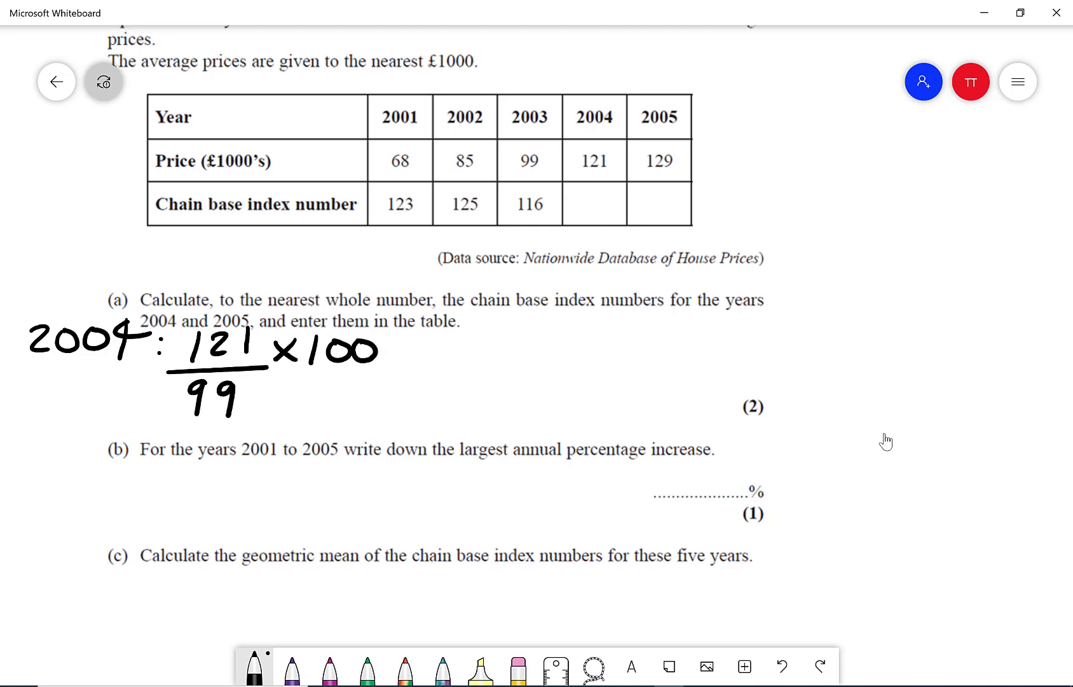
pyautogui.moveTo(35, 424)
pyautogui.mouseDown()
pyautogui.moveTo(60, 419)
pyautogui.moveTo(59, 434)
pyautogui.mouseUp()
# Enter the fraction 121/99 in the fx-570 calculator emulator
pyautogui.click(759, 676)
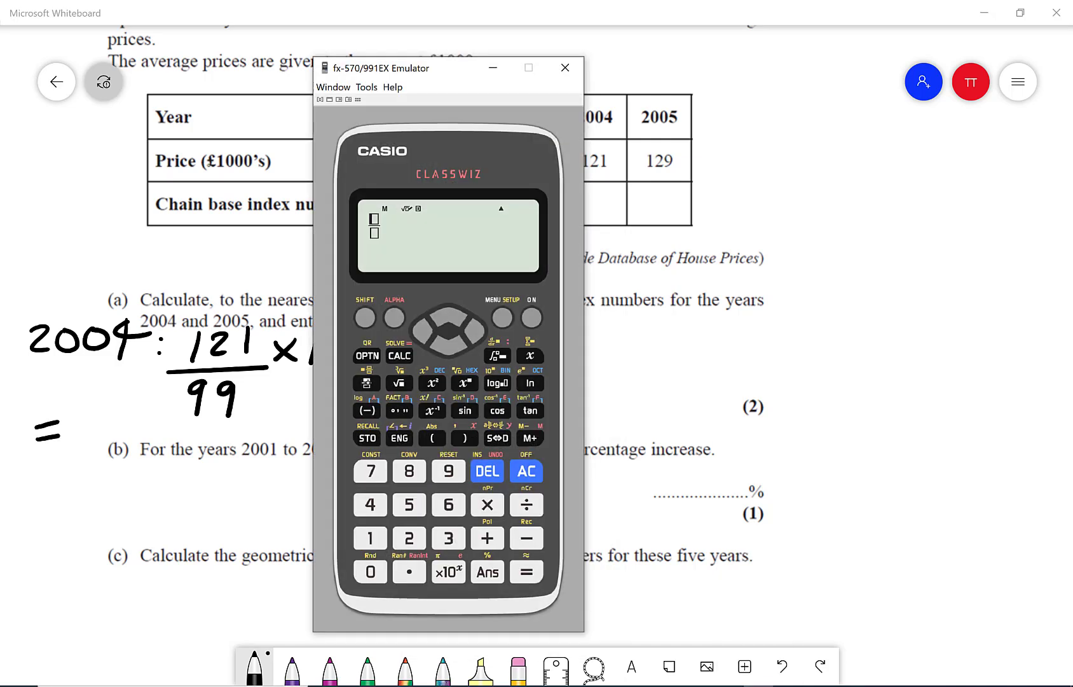
pyautogui.write('121')
pyautogui.press('Down')
pyautogui.click(452, 471)
pyautogui.click(452, 470)
pyautogui.moveTo(442, 75); pyautogui.dragTo(541, 81)
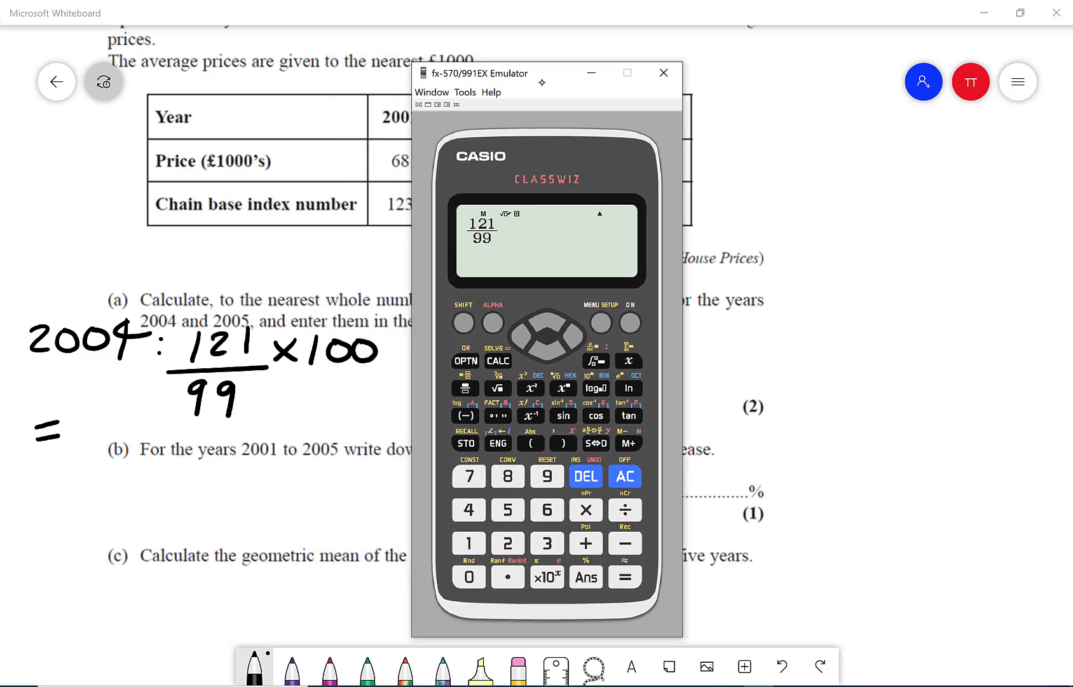
pyautogui.press('Right')
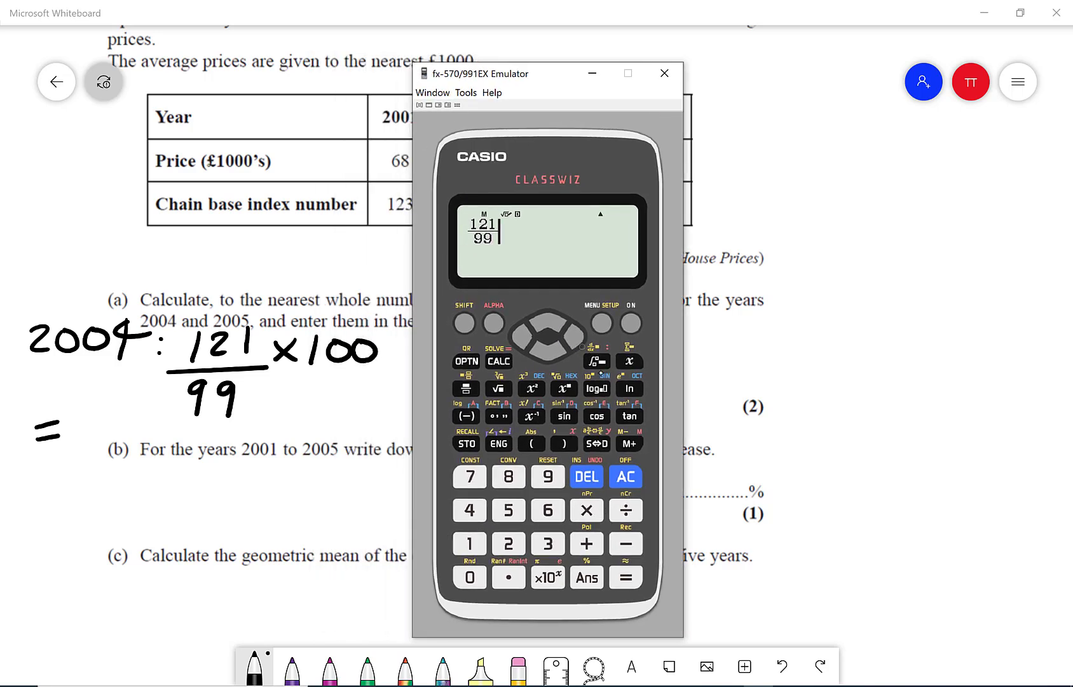
# Multiply by 100, evaluate and convert to a decimal, then clear and hide the emulator
pyautogui.click(587, 511)
pyautogui.click(469, 544)
pyautogui.click(470, 577)
pyautogui.click(469, 577)
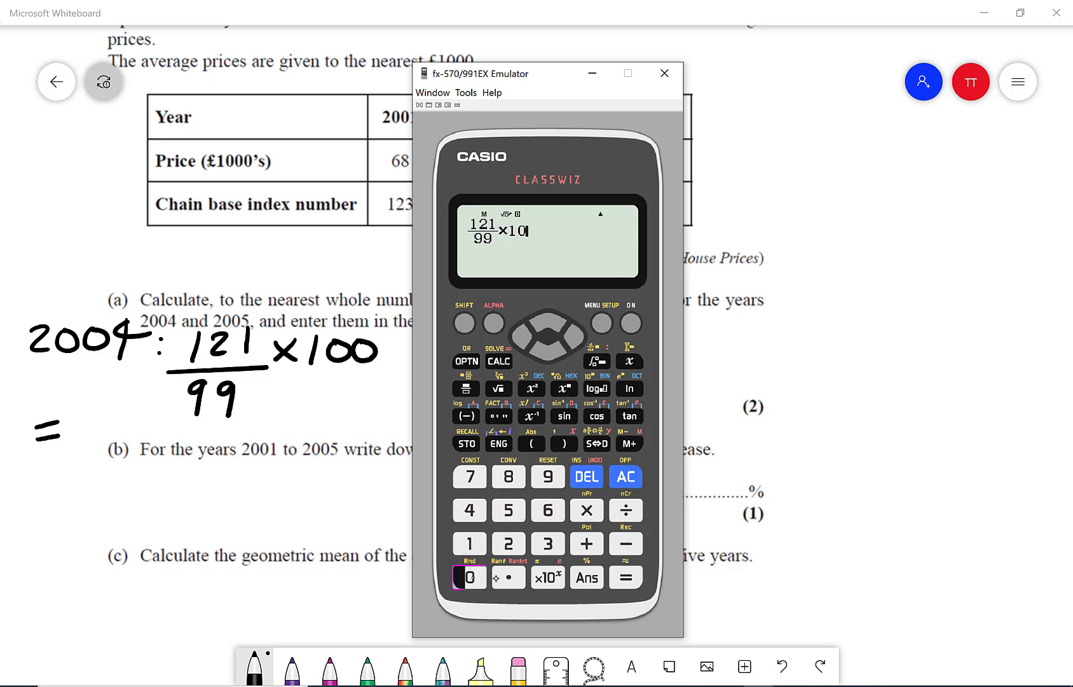
pyautogui.click(628, 581)
pyautogui.click(599, 445)
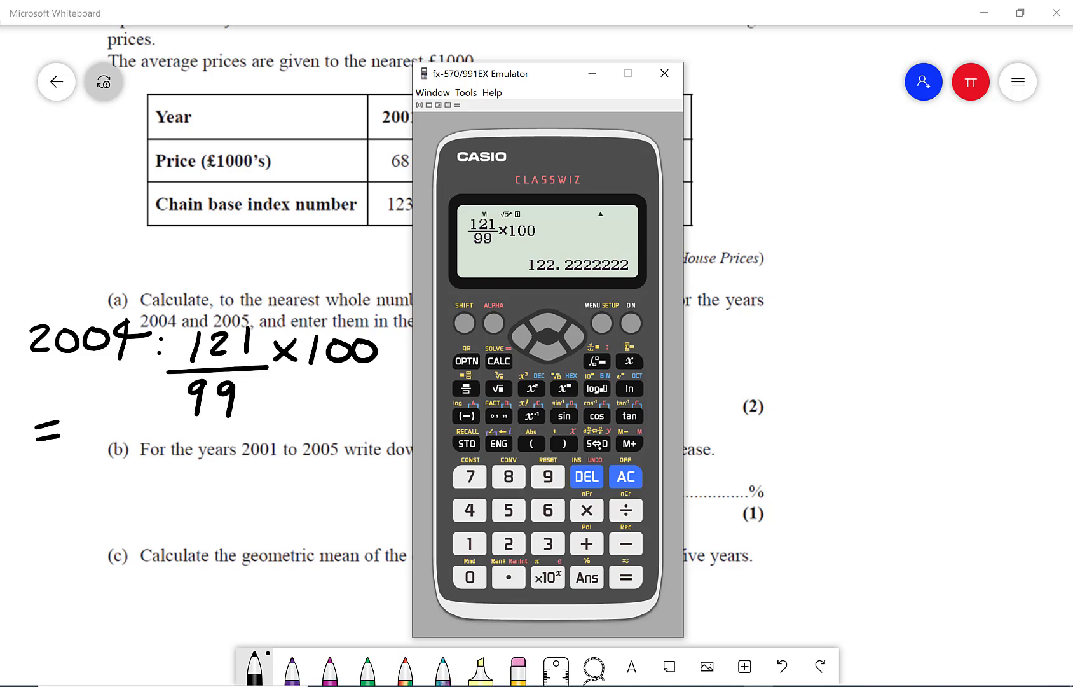
pyautogui.click(632, 472)
pyautogui.click(601, 80)
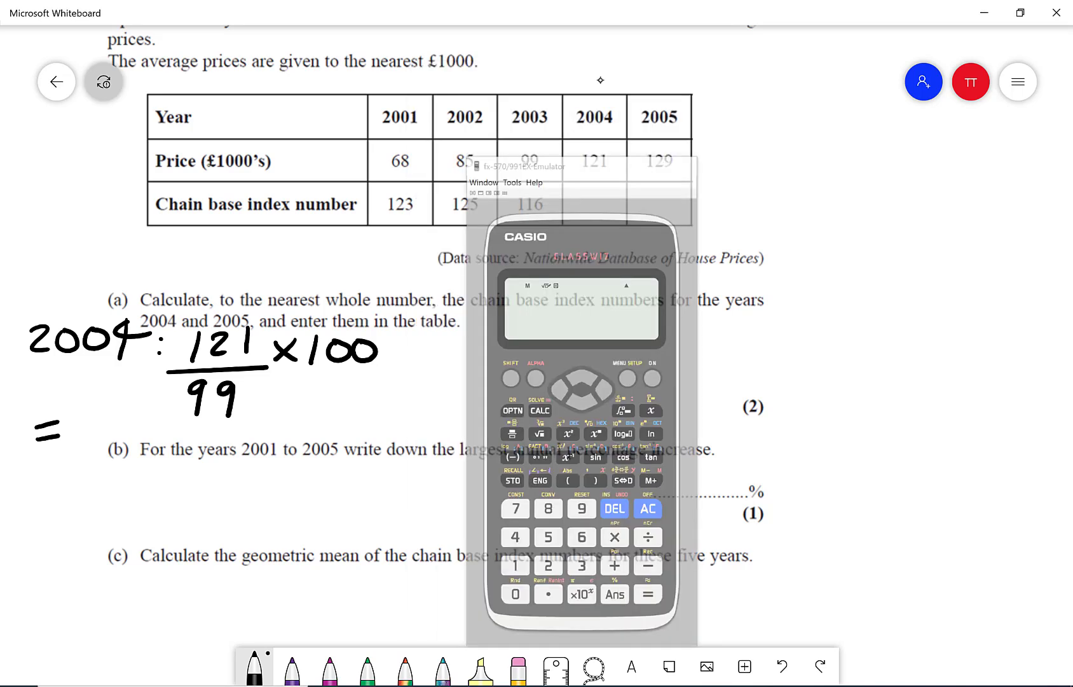
# Write the result 122 after the equals sign and begin the '2005:' label
pyautogui.moveTo(87, 404); pyautogui.dragTo(85, 436)
pyautogui.moveTo(106, 411)
pyautogui.mouseDown()
pyautogui.moveTo(116, 432)
pyautogui.moveTo(138, 433)
pyautogui.mouseUp()
pyautogui.moveTo(145, 407); pyautogui.dragTo(171, 428)
pyautogui.moveTo(487, 328)
pyautogui.mouseDown()
pyautogui.moveTo(496, 348)
pyautogui.moveTo(511, 348)
pyautogui.mouseUp()
pyautogui.moveTo(531, 324)
pyautogui.mouseDown()
pyautogui.moveTo(575, 332)
pyautogui.moveTo(560, 329)
pyautogui.moveTo(618, 319)
pyautogui.moveTo(581, 324)
pyautogui.moveTo(579, 347)
pyautogui.mouseUp()
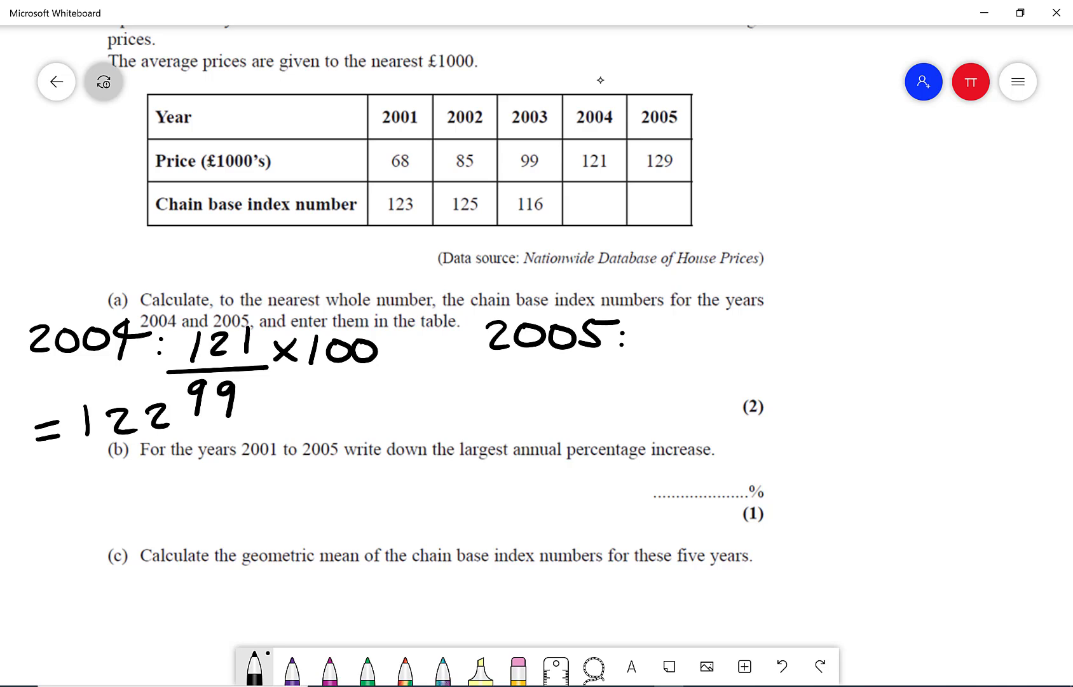
# Handwrite the 2005 working '129/121 × 100 ='
pyautogui.moveTo(671, 314)
pyautogui.mouseDown()
pyautogui.moveTo(672, 347)
pyautogui.moveTo(751, 344)
pyautogui.mouseUp()
pyautogui.moveTo(646, 360); pyautogui.dragTo(779, 351)
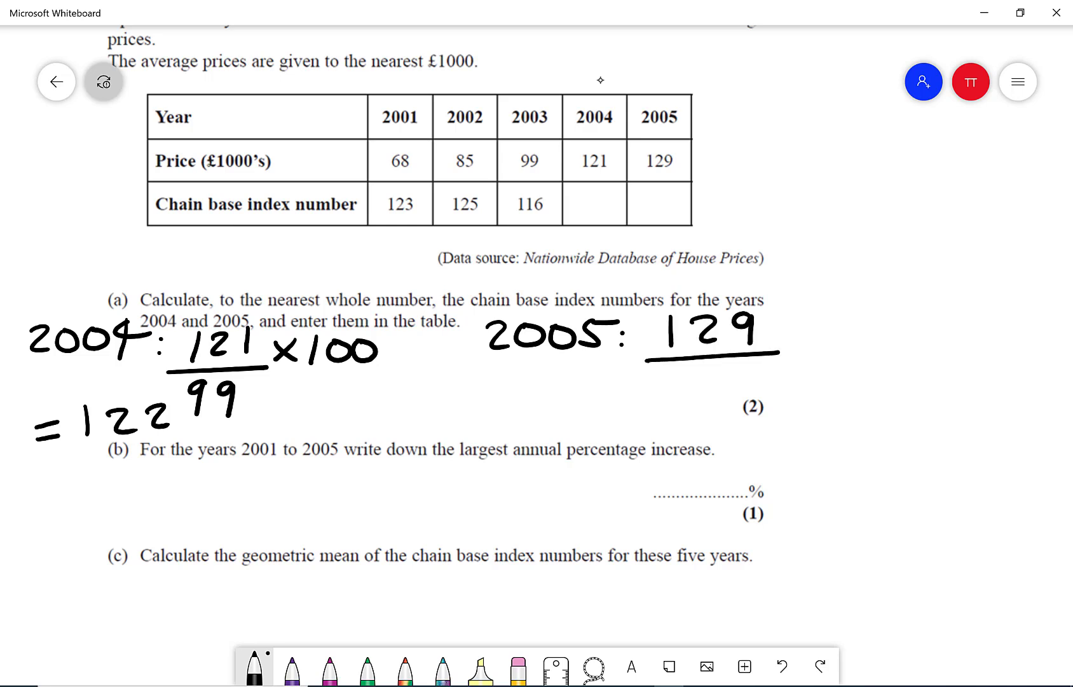
pyautogui.moveTo(669, 366)
pyautogui.mouseDown()
pyautogui.moveTo(666, 396)
pyautogui.moveTo(717, 389)
pyautogui.mouseUp()
pyautogui.moveTo(732, 365); pyautogui.dragTo(730, 395)
pyautogui.moveTo(823, 328)
pyautogui.mouseDown()
pyautogui.moveTo(799, 349)
pyautogui.moveTo(831, 346)
pyautogui.mouseUp()
pyautogui.moveTo(851, 312); pyautogui.dragTo(850, 347)
pyautogui.moveTo(875, 323)
pyautogui.mouseDown()
pyautogui.moveTo(894, 316)
pyautogui.moveTo(876, 319)
pyautogui.mouseUp()
pyautogui.moveTo(929, 322)
pyautogui.mouseDown()
pyautogui.moveTo(930, 344)
pyautogui.moveTo(927, 314)
pyautogui.mouseUp()
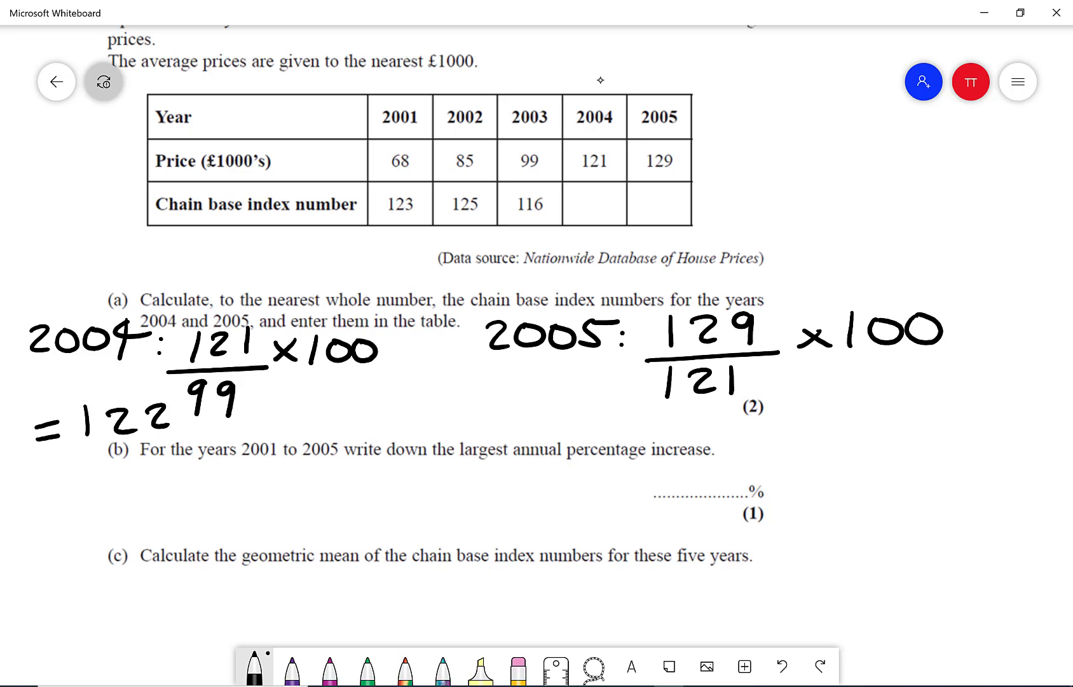
pyautogui.moveTo(466, 410)
pyautogui.mouseDown()
pyautogui.moveTo(494, 408)
pyautogui.moveTo(504, 420)
pyautogui.mouseUp()
# Enter the fraction 129/121 in the calculator emulator
pyautogui.hotkey('alt', 'Tab')
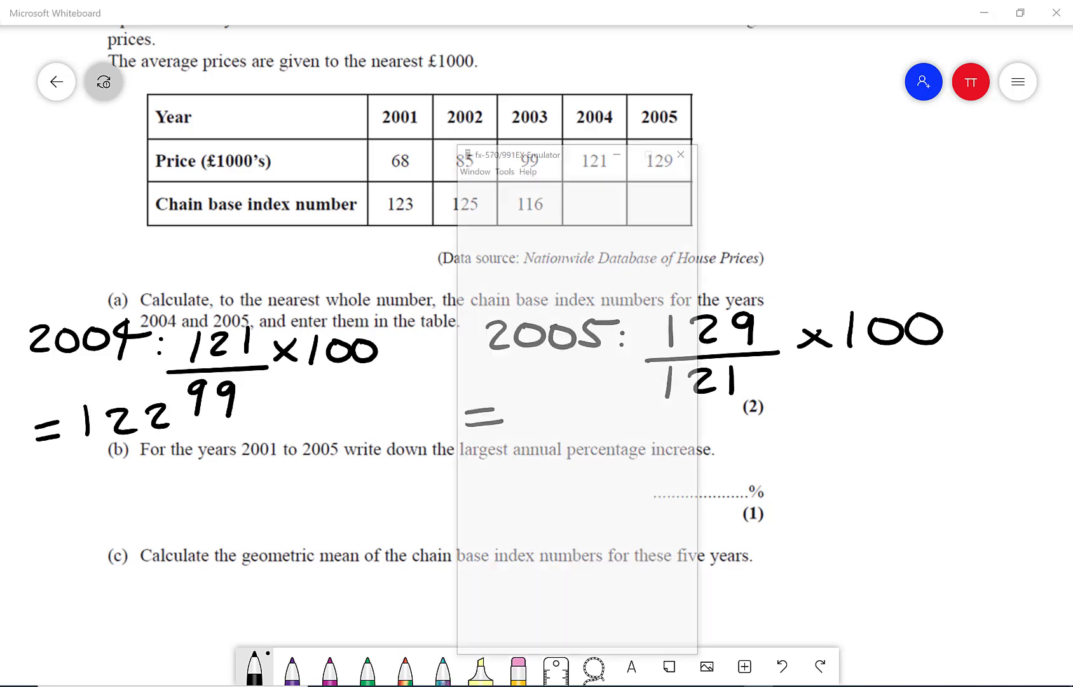
pyautogui.click(466, 388)
pyautogui.click(470, 544)
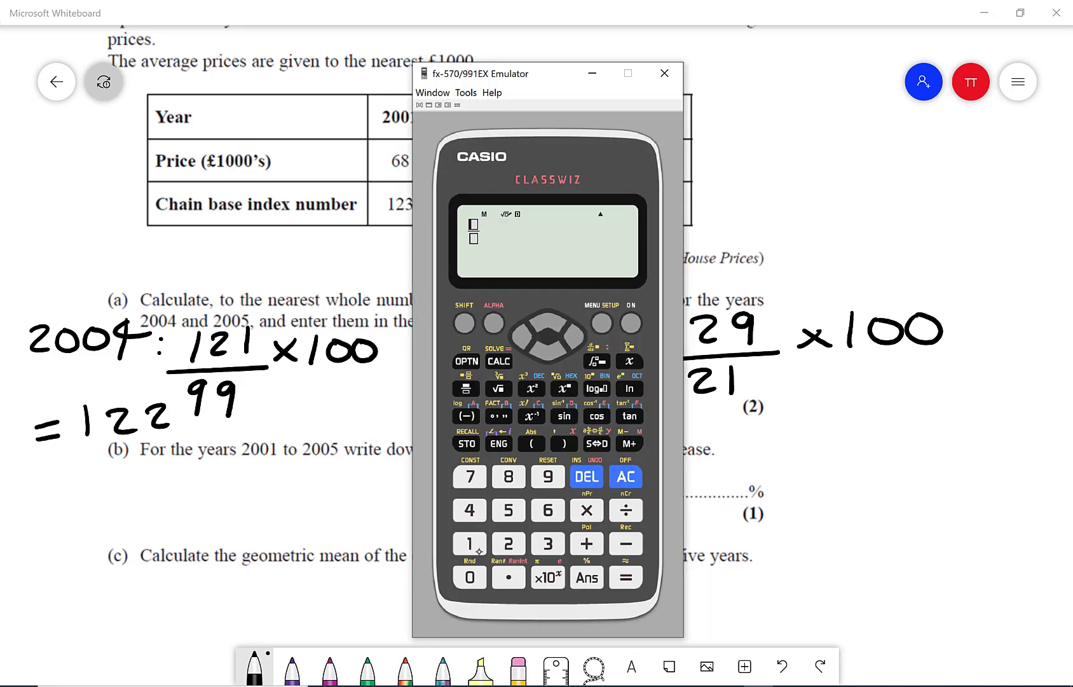
pyautogui.click(508, 544)
pyautogui.click(547, 476)
pyautogui.click(549, 354)
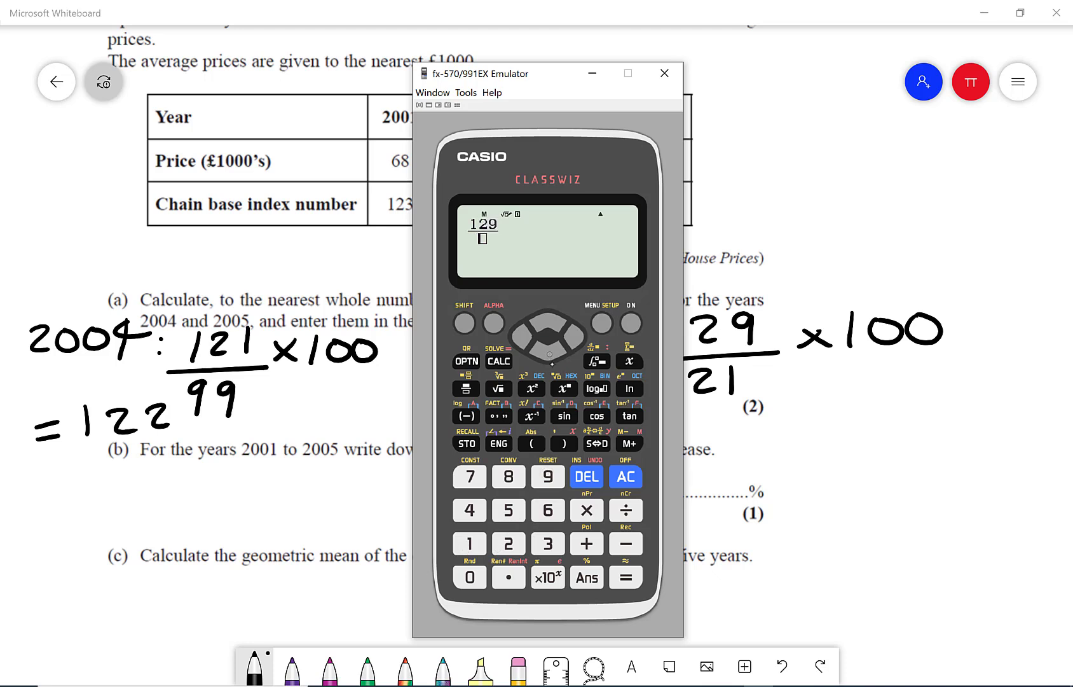
pyautogui.click(470, 544)
pyautogui.click(508, 543)
pyautogui.click(469, 544)
pyautogui.click(572, 341)
# Multiply by 100, evaluate as a decimal, then clear and minimise the emulator
pyautogui.click(587, 513)
pyautogui.click(466, 545)
pyautogui.click(470, 577)
pyautogui.click(470, 577)
pyautogui.click(626, 577)
pyautogui.click(596, 443)
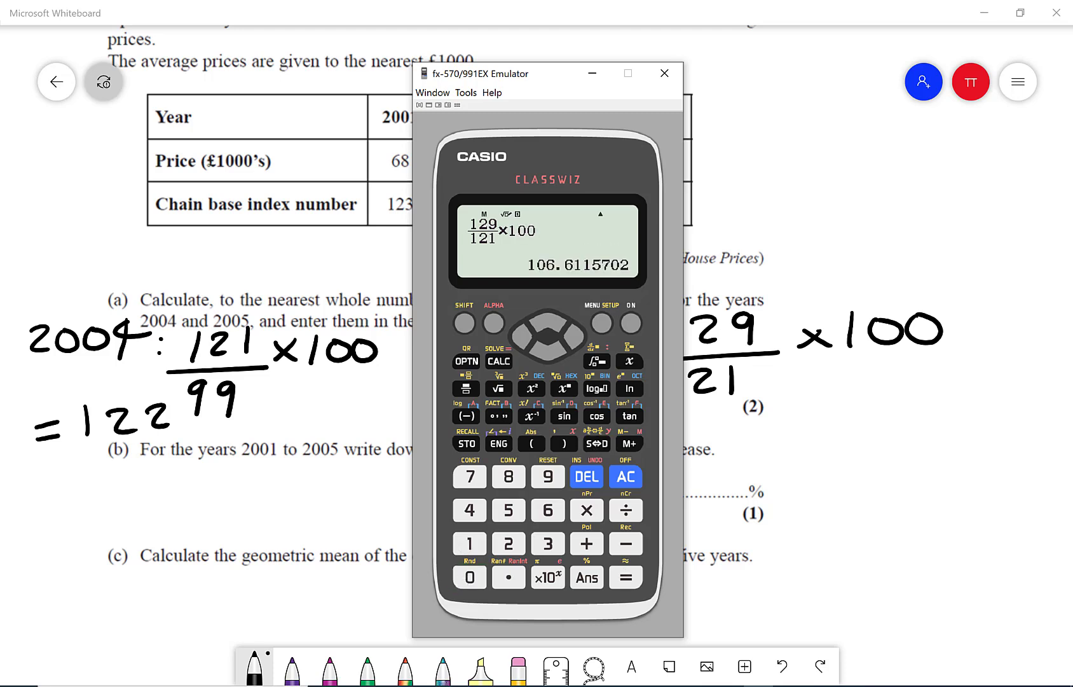
pyautogui.click(631, 476)
pyautogui.click(593, 73)
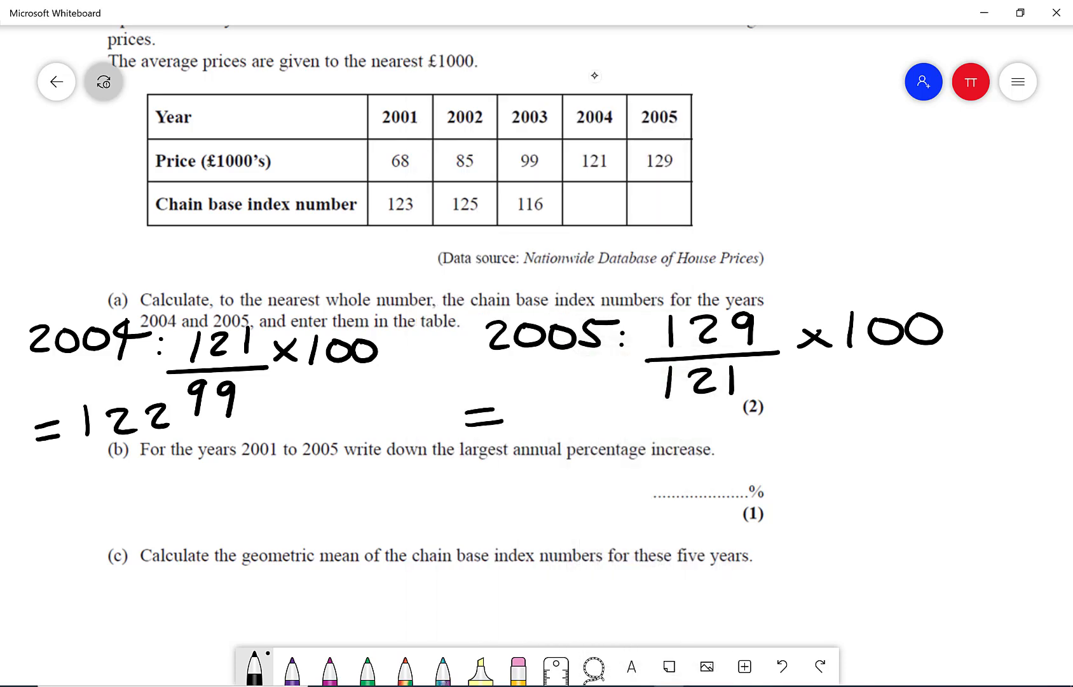
# Write 107 as the 2005 result, then fill 122 into the 2004 table cell and start 107 for 2005
pyautogui.moveTo(545, 395)
pyautogui.mouseDown()
pyautogui.moveTo(537, 431)
pyautogui.moveTo(576, 404)
pyautogui.moveTo(614, 439)
pyautogui.moveTo(639, 412)
pyautogui.mouseUp()
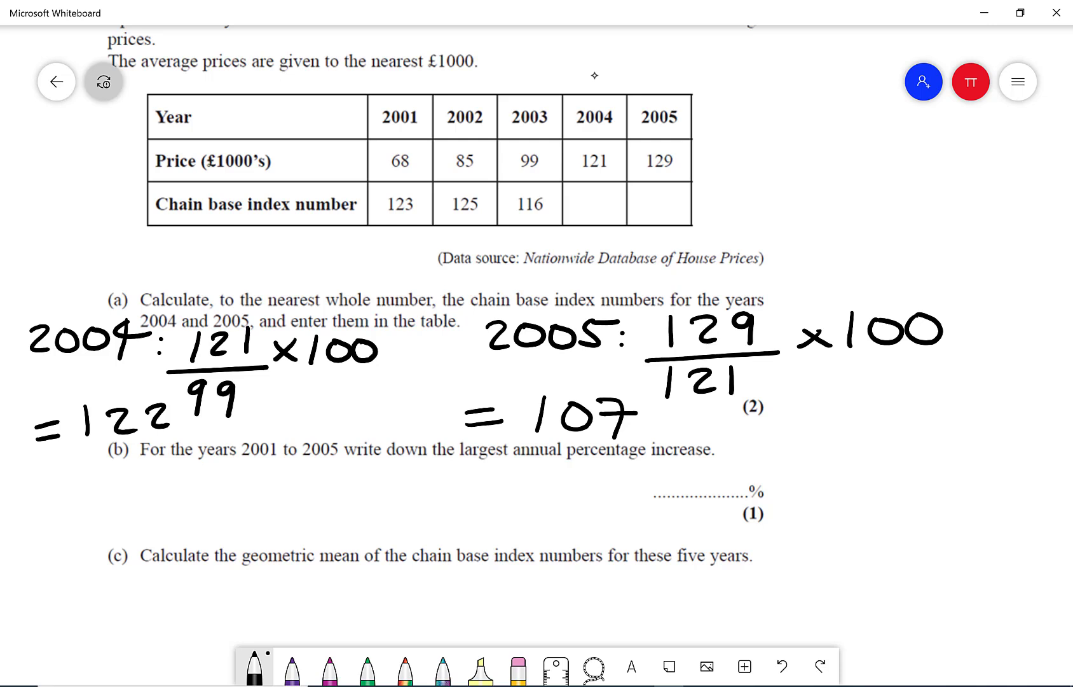
pyautogui.moveTo(580, 193)
pyautogui.mouseDown()
pyautogui.moveTo(569, 220)
pyautogui.moveTo(608, 220)
pyautogui.mouseUp()
pyautogui.moveTo(599, 199)
pyautogui.mouseDown()
pyautogui.moveTo(626, 217)
pyautogui.moveTo(653, 223)
pyautogui.mouseUp()
pyautogui.moveTo(683, 195)
pyautogui.mouseDown()
pyautogui.moveTo(680, 219)
pyautogui.moveTo(698, 202)
pyautogui.mouseUp()
pyautogui.moveTo(709, 190); pyautogui.dragTo(723, 225)
# Finish 107 in the 2005 cell and write 25 as part (b)'s largest annual increase
pyautogui.moveTo(707, 202); pyautogui.dragTo(743, 199)
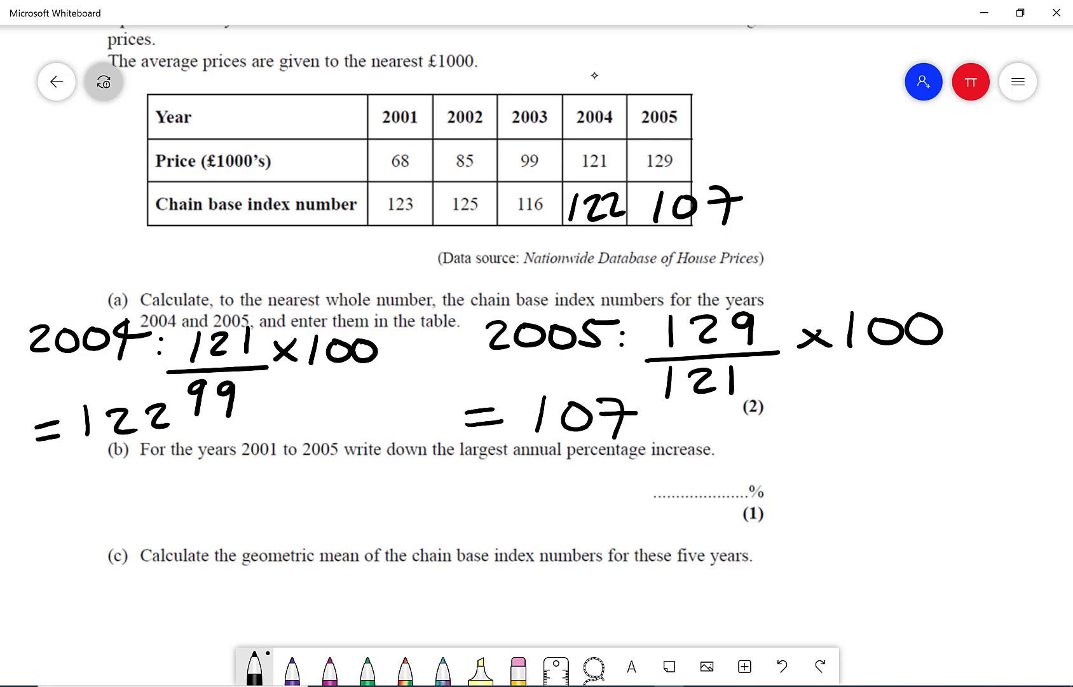
pyautogui.moveTo(649, 469)
pyautogui.mouseDown()
pyautogui.moveTo(671, 495)
pyautogui.moveTo(722, 466)
pyautogui.moveTo(675, 494)
pyautogui.mouseUp()
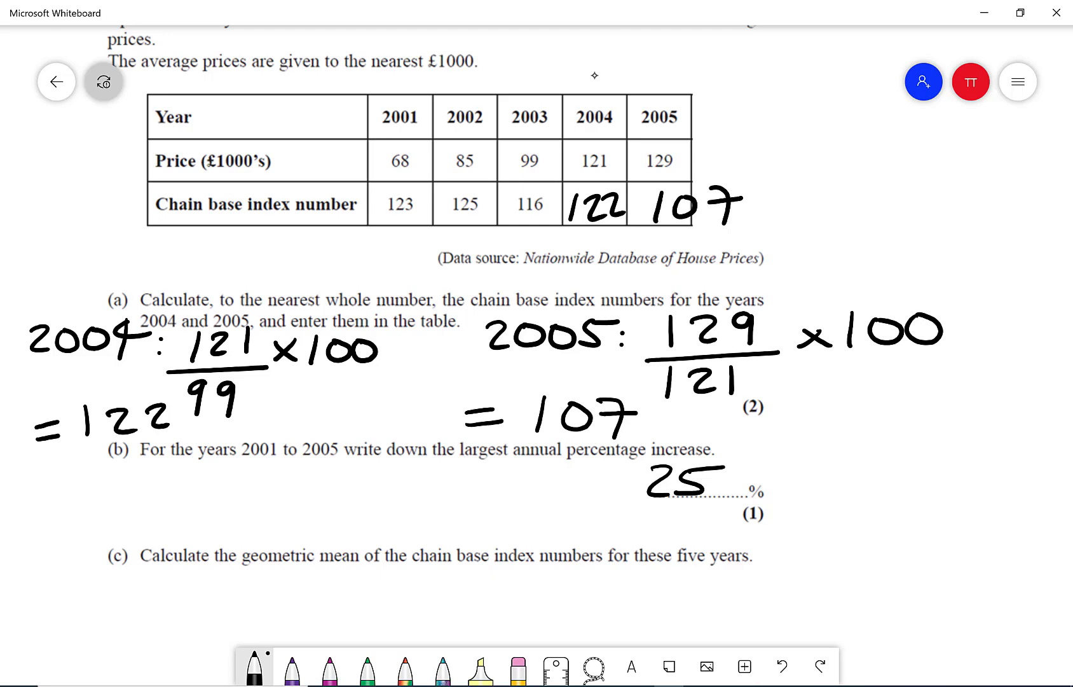
pyautogui.scroll(-5, 595, 75)
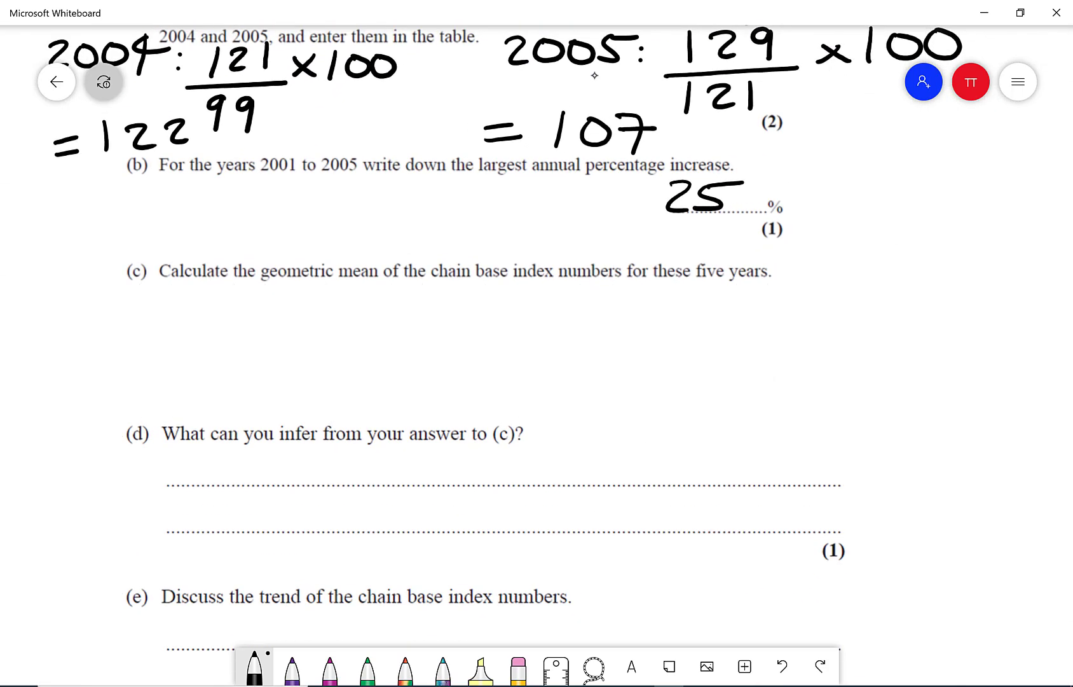
# Draw a fifth-root sign and write 123 × 125 × 116 beneath it
pyautogui.moveTo(105, 307)
pyautogui.mouseDown()
pyautogui.moveTo(137, 303)
pyautogui.moveTo(96, 330)
pyautogui.mouseUp()
pyautogui.moveTo(81, 412)
pyautogui.mouseDown()
pyautogui.moveTo(115, 412)
pyautogui.moveTo(151, 329)
pyautogui.moveTo(309, 315)
pyautogui.moveTo(753, 313)
pyautogui.mouseUp()
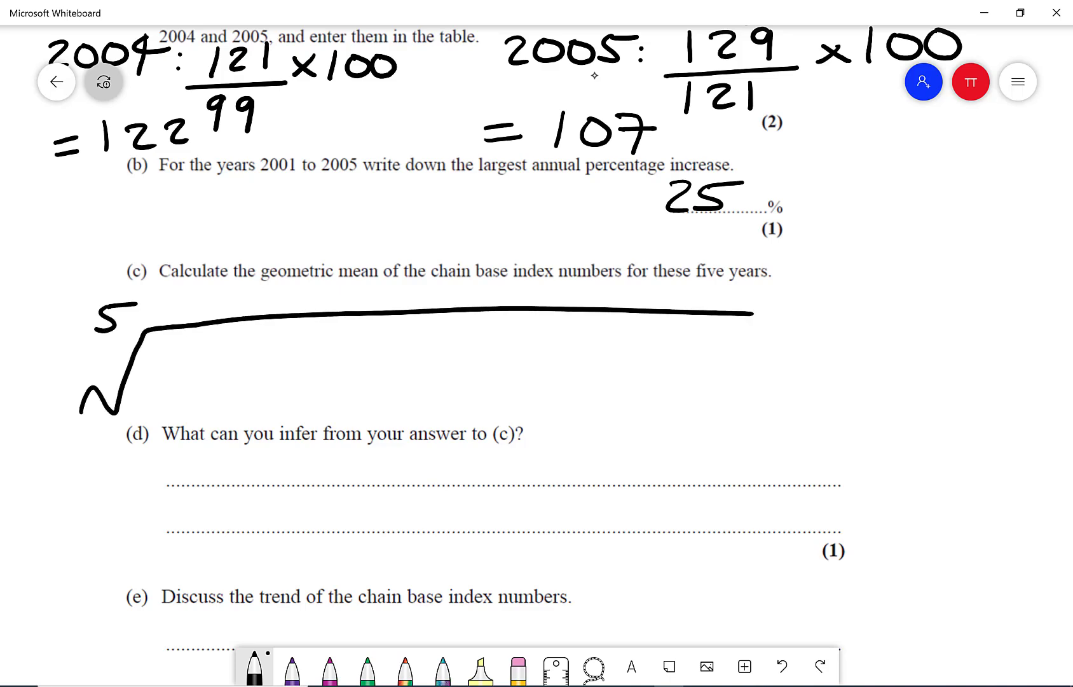
pyautogui.scroll(3, 595, 75)
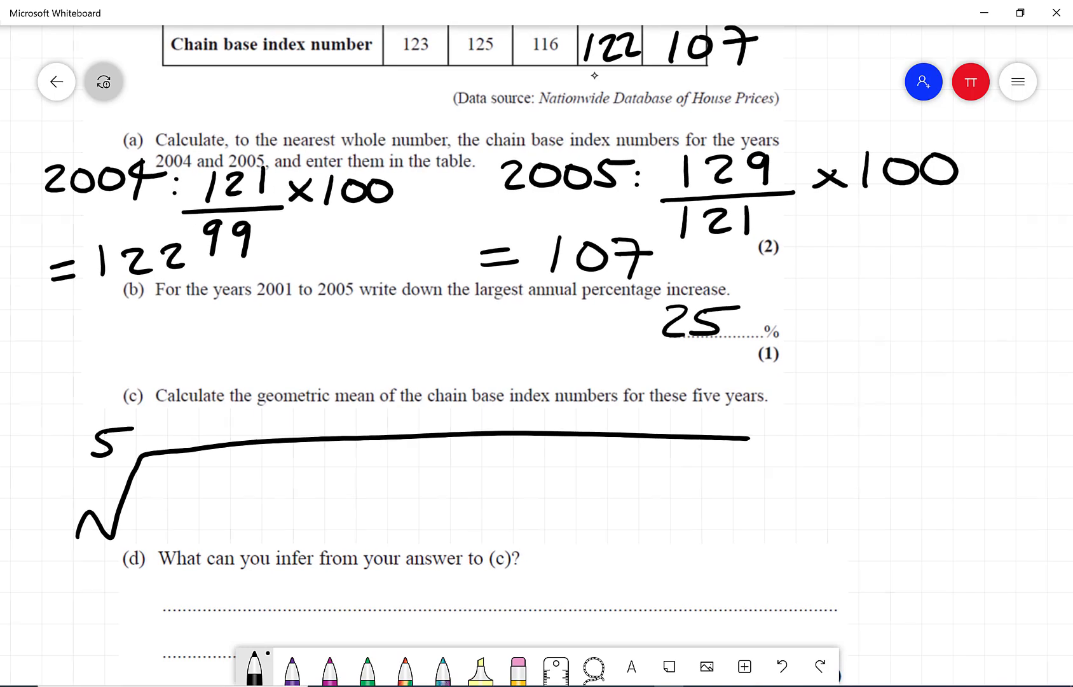
pyautogui.moveTo(146, 477)
pyautogui.mouseDown()
pyautogui.moveTo(145, 510)
pyautogui.moveTo(249, 506)
pyautogui.mouseUp()
pyautogui.moveTo(245, 488); pyautogui.dragTo(229, 505)
pyautogui.moveTo(282, 469)
pyautogui.mouseDown()
pyautogui.moveTo(281, 505)
pyautogui.moveTo(409, 500)
pyautogui.moveTo(394, 501)
pyautogui.mouseUp()
pyautogui.moveTo(462, 465)
pyautogui.mouseDown()
pyautogui.moveTo(457, 502)
pyautogui.moveTo(476, 501)
pyautogui.mouseUp()
pyautogui.moveTo(522, 465); pyautogui.dragTo(502, 490)
pyautogui.moveTo(525, 485)
pyautogui.mouseDown()
pyautogui.moveTo(546, 506)
pyautogui.moveTo(526, 505)
pyautogui.mouseUp()
# Add × 122 × 107 under the root, extend its bar, and write an equals sign
pyautogui.moveTo(572, 469)
pyautogui.mouseDown()
pyautogui.moveTo(568, 504)
pyautogui.moveTo(610, 502)
pyautogui.mouseUp()
pyautogui.moveTo(617, 482)
pyautogui.mouseDown()
pyautogui.moveTo(647, 496)
pyautogui.moveTo(691, 501)
pyautogui.mouseUp()
pyautogui.moveTo(711, 466)
pyautogui.mouseDown()
pyautogui.moveTo(705, 498)
pyautogui.moveTo(737, 477)
pyautogui.mouseUp()
pyautogui.moveTo(747, 470)
pyautogui.mouseDown()
pyautogui.moveTo(769, 500)
pyautogui.moveTo(793, 481)
pyautogui.mouseUp()
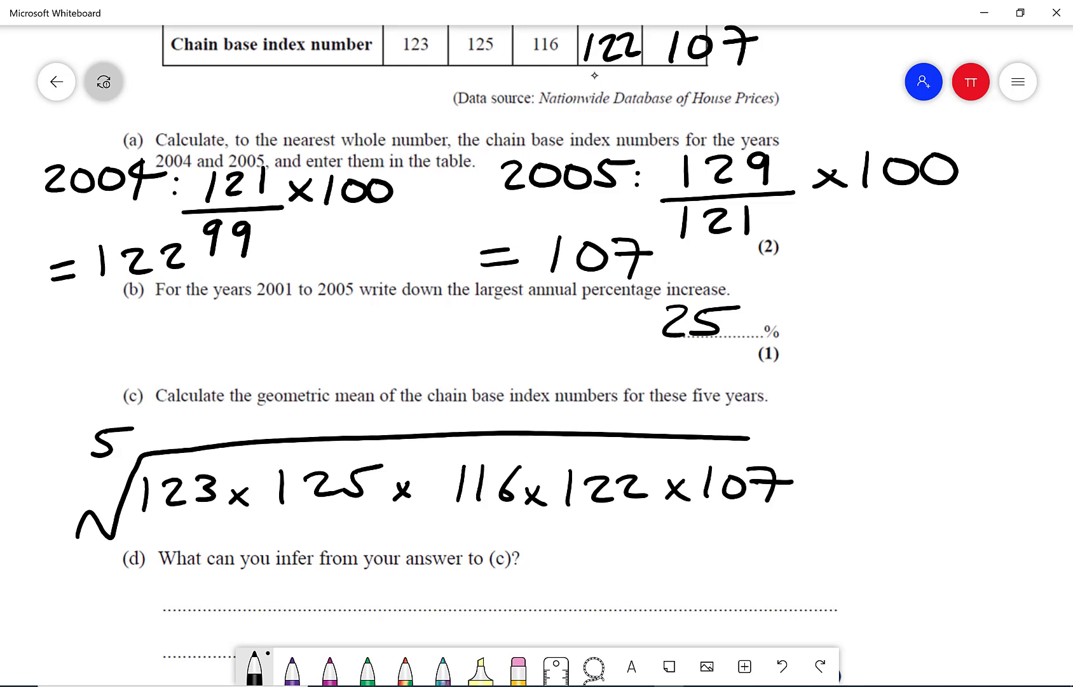
pyautogui.moveTo(734, 437); pyautogui.dragTo(810, 435)
pyautogui.moveTo(841, 482)
pyautogui.mouseDown()
pyautogui.moveTo(872, 482)
pyautogui.moveTo(867, 500)
pyautogui.mouseUp()
# Evaluate the fifth root of 123*125*116*122*107 on the Casio emulator
pyautogui.click(759, 681)
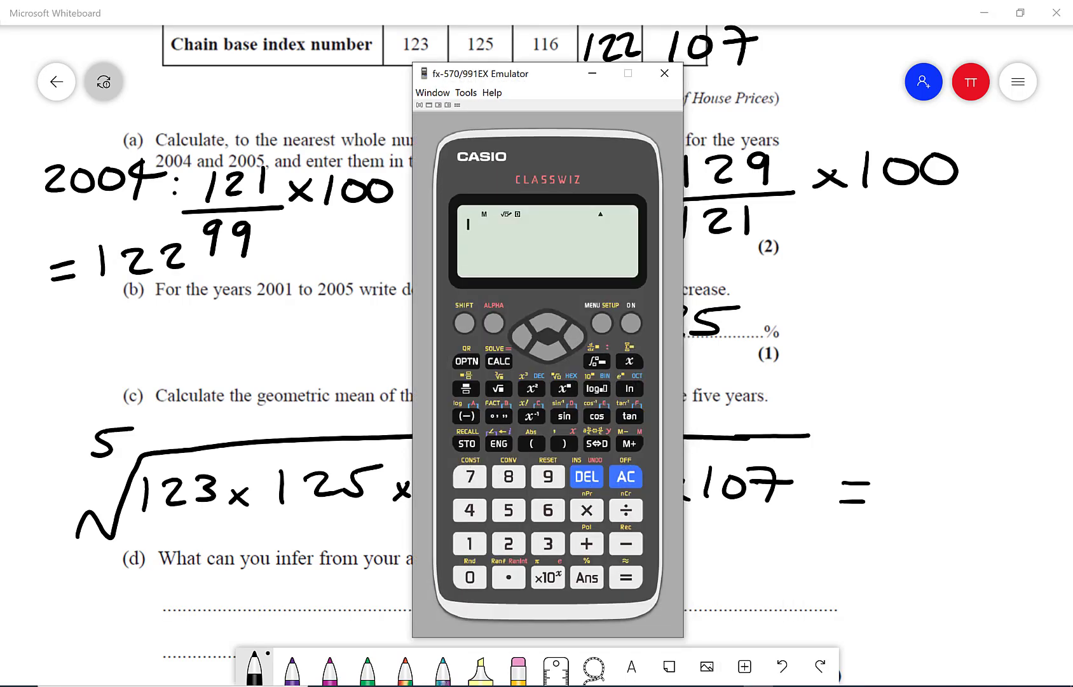
pyautogui.click(464, 323)
pyautogui.click(563, 388)
pyautogui.click(506, 510)
pyautogui.click(575, 342)
pyautogui.write('123*125*')
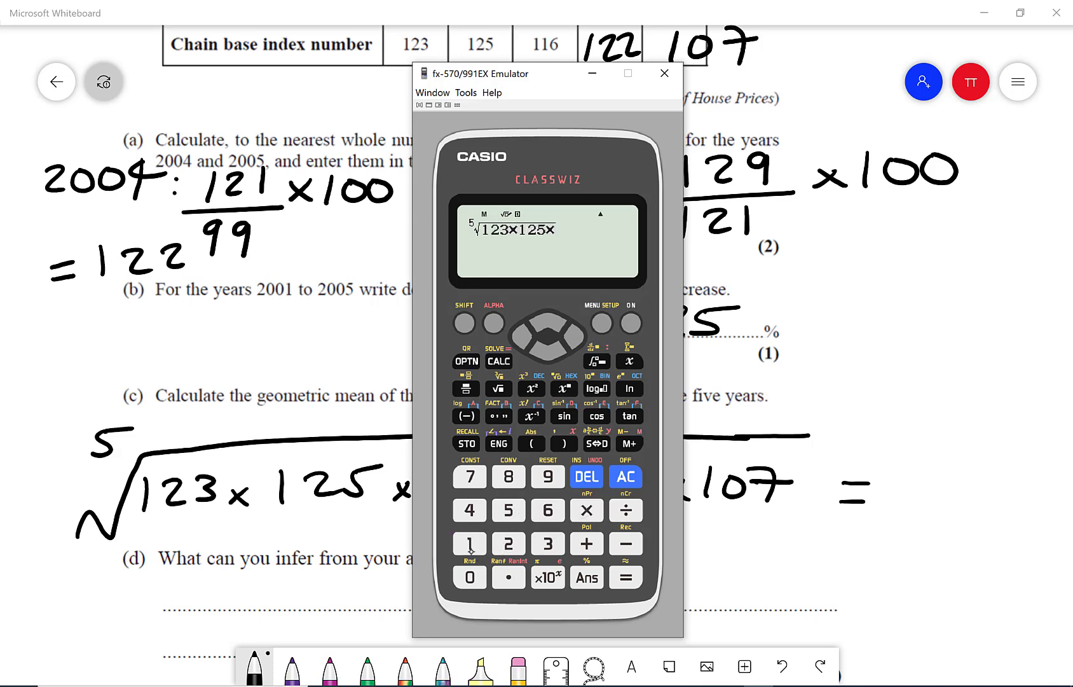
pyautogui.write('116')
pyautogui.write('*122')
pyautogui.write('*107')
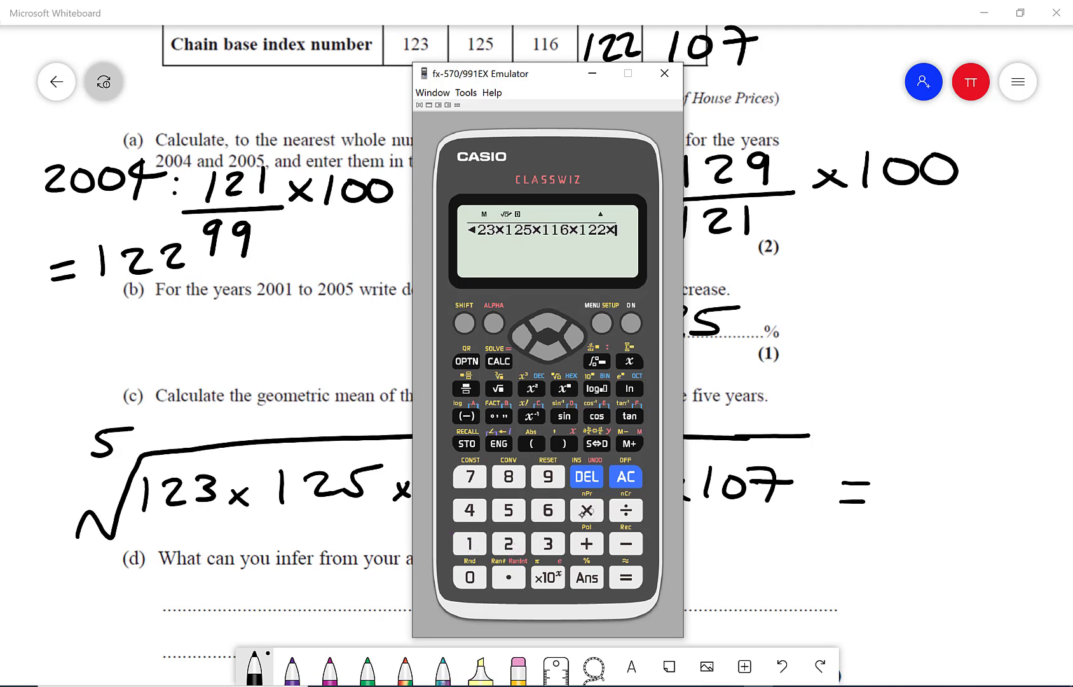
pyautogui.click(636, 572)
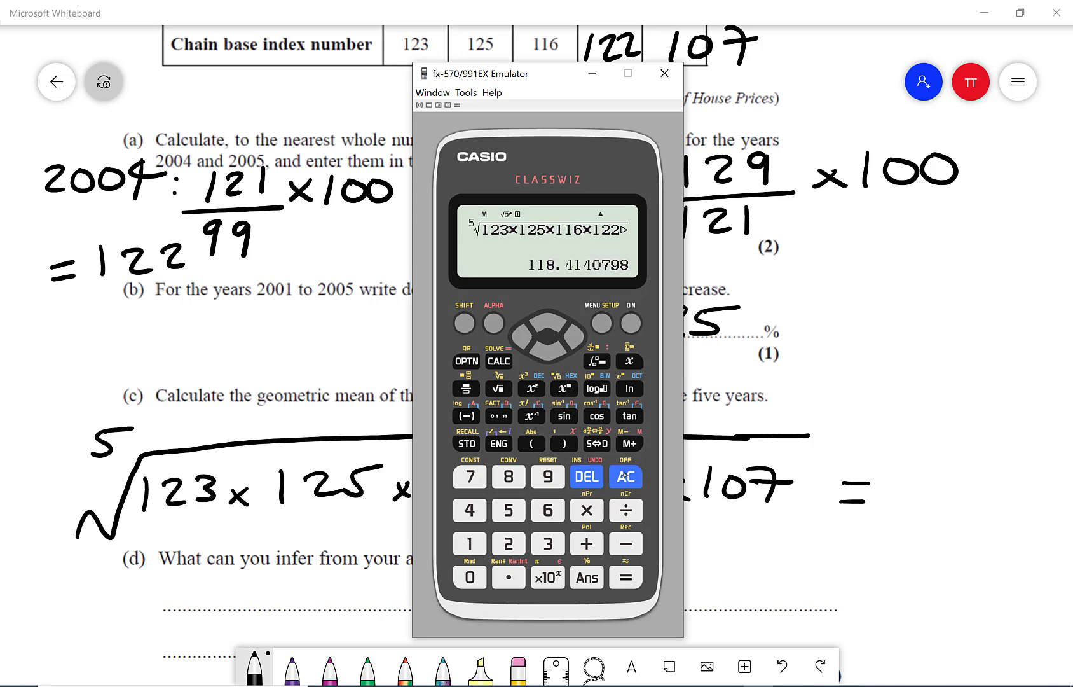
# Write the geometric mean 118 after the equals sign and double-underline it
pyautogui.moveTo(911, 465)
pyautogui.mouseDown()
pyautogui.moveTo(902, 507)
pyautogui.moveTo(929, 508)
pyautogui.mouseUp()
pyautogui.moveTo(982, 472); pyautogui.dragTo(979, 474)
pyautogui.moveTo(879, 519)
pyautogui.mouseDown()
pyautogui.moveTo(1000, 517)
pyautogui.moveTo(998, 527)
pyautogui.mouseUp()
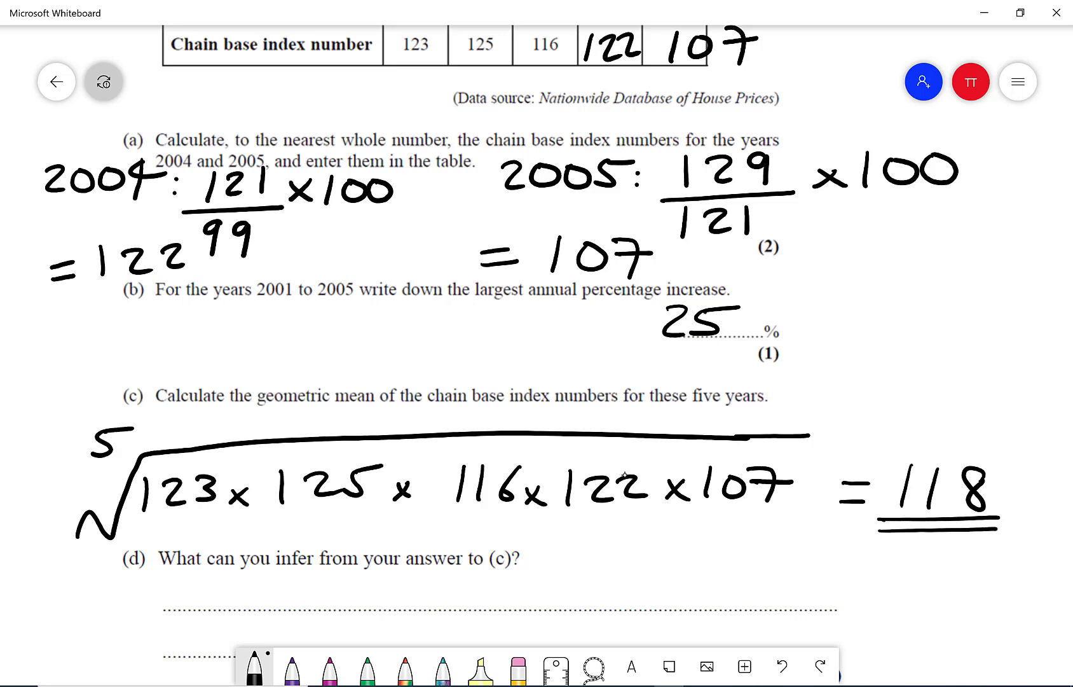
# Write 'Average price' on the part (d) answer line
pyautogui.moveTo(180, 610)
pyautogui.mouseDown()
pyautogui.moveTo(200, 579)
pyautogui.moveTo(210, 607)
pyautogui.moveTo(206, 589)
pyautogui.mouseUp()
pyautogui.moveTo(219, 588); pyautogui.dragTo(305, 604)
pyautogui.moveTo(331, 593)
pyautogui.mouseDown()
pyautogui.moveTo(304, 601)
pyautogui.moveTo(298, 630)
pyautogui.moveTo(361, 604)
pyautogui.moveTo(387, 629)
pyautogui.mouseUp()
pyautogui.moveTo(397, 601)
pyautogui.mouseDown()
pyautogui.moveTo(437, 598)
pyautogui.moveTo(442, 611)
pyautogui.mouseUp()
pyautogui.click(443, 593)
pyautogui.moveTo(468, 595); pyautogui.dragTo(478, 607)
# Complete the sentence with 'increase by 18%.'
pyautogui.moveTo(506, 594)
pyautogui.mouseDown()
pyautogui.moveTo(526, 610)
pyautogui.moveTo(601, 591)
pyautogui.mouseUp()
pyautogui.moveTo(584, 599); pyautogui.dragTo(611, 604)
pyautogui.moveTo(620, 594)
pyautogui.mouseDown()
pyautogui.moveTo(658, 578)
pyautogui.moveTo(638, 604)
pyautogui.mouseUp()
pyautogui.moveTo(642, 599)
pyautogui.mouseDown()
pyautogui.moveTo(656, 580)
pyautogui.moveTo(680, 601)
pyautogui.moveTo(774, 559)
pyautogui.mouseUp()
pyautogui.moveTo(732, 608)
pyautogui.mouseDown()
pyautogui.moveTo(768, 577)
pyautogui.moveTo(768, 605)
pyautogui.mouseUp()
pyautogui.moveTo(778, 592); pyautogui.dragTo(736, 635)
pyautogui.moveTo(825, 574)
pyautogui.mouseDown()
pyautogui.moveTo(803, 614)
pyautogui.moveTo(839, 589)
pyautogui.mouseUp()
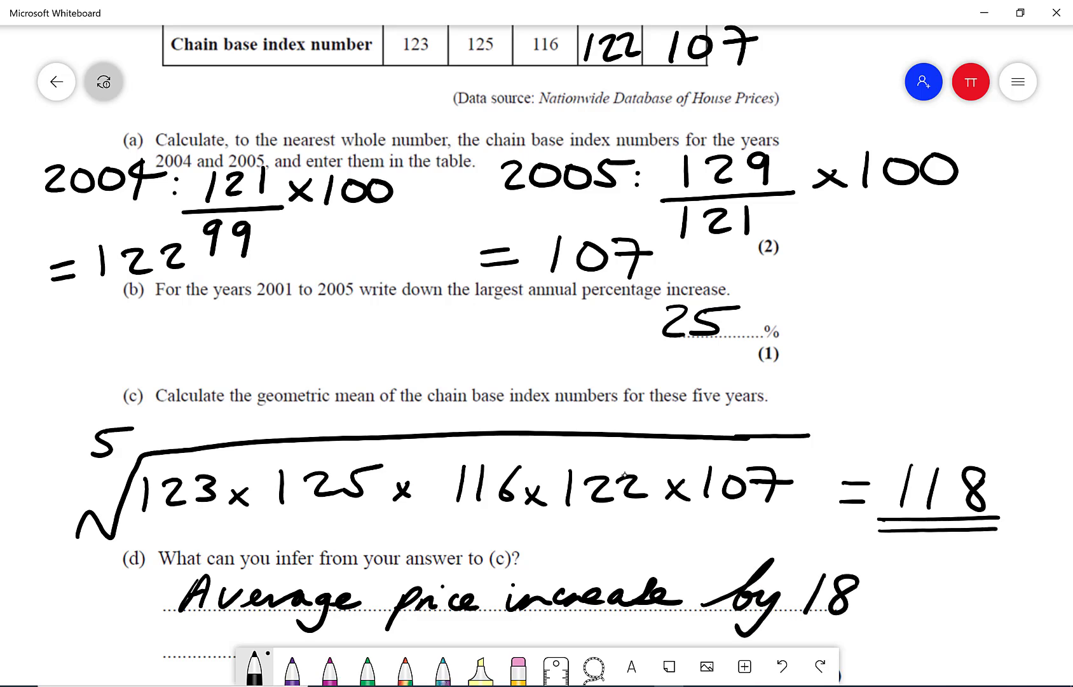
pyautogui.moveTo(919, 572)
pyautogui.mouseDown()
pyautogui.moveTo(867, 618)
pyautogui.moveTo(892, 580)
pyautogui.moveTo(911, 600)
pyautogui.mouseUp()
pyautogui.click(938, 612)
# Handwrite 'Fluctuating trend' on the first dotted line under part (e)
pyautogui.scroll(-5, 625, 474)
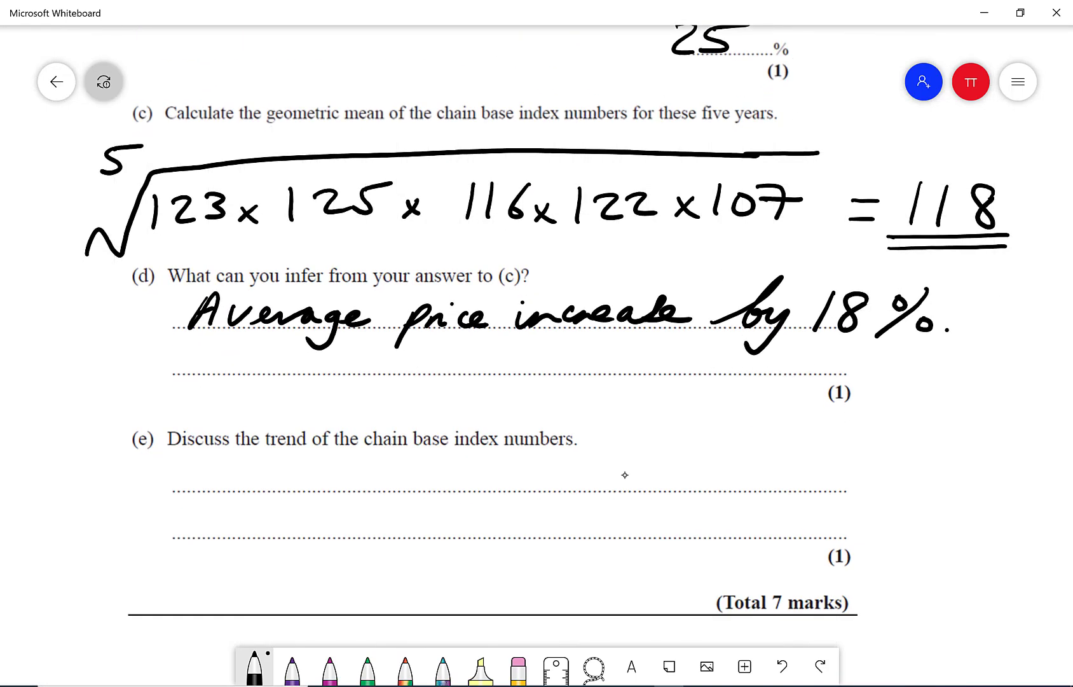
pyautogui.scroll(6, 625, 475)
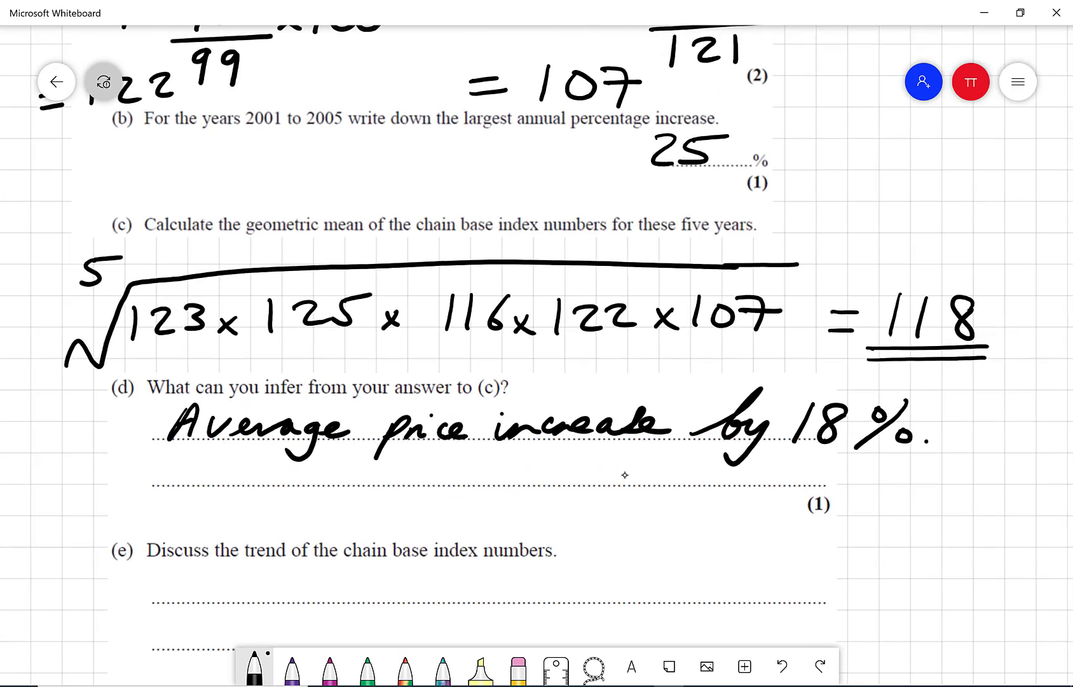
pyautogui.scroll(1, 625, 474)
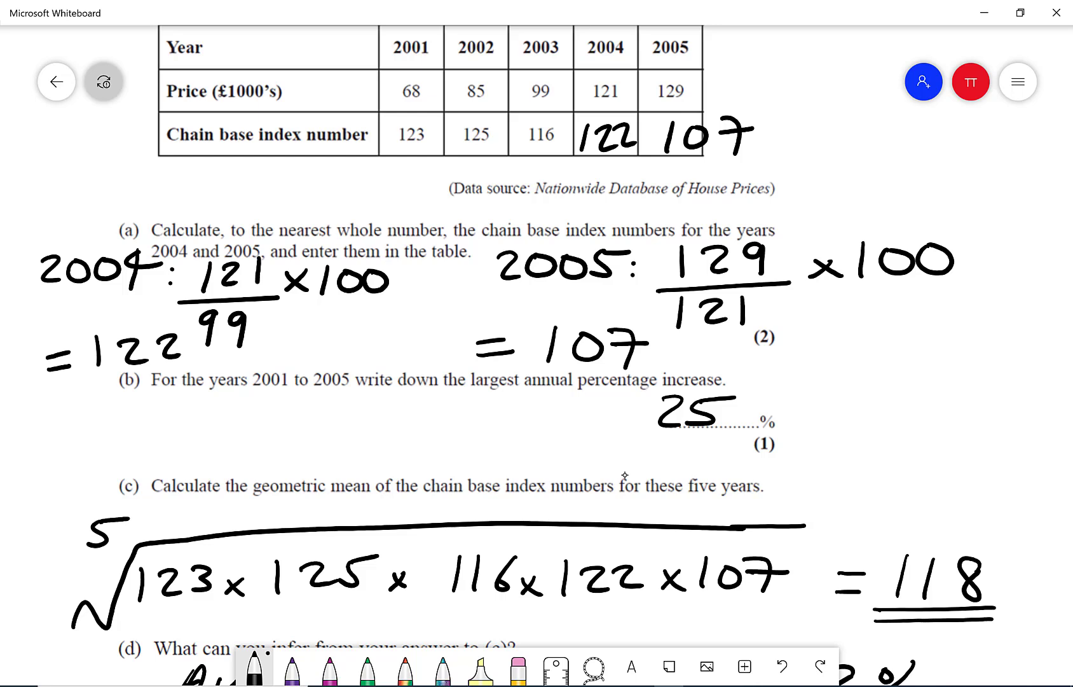
pyautogui.scroll(-5, 625, 475)
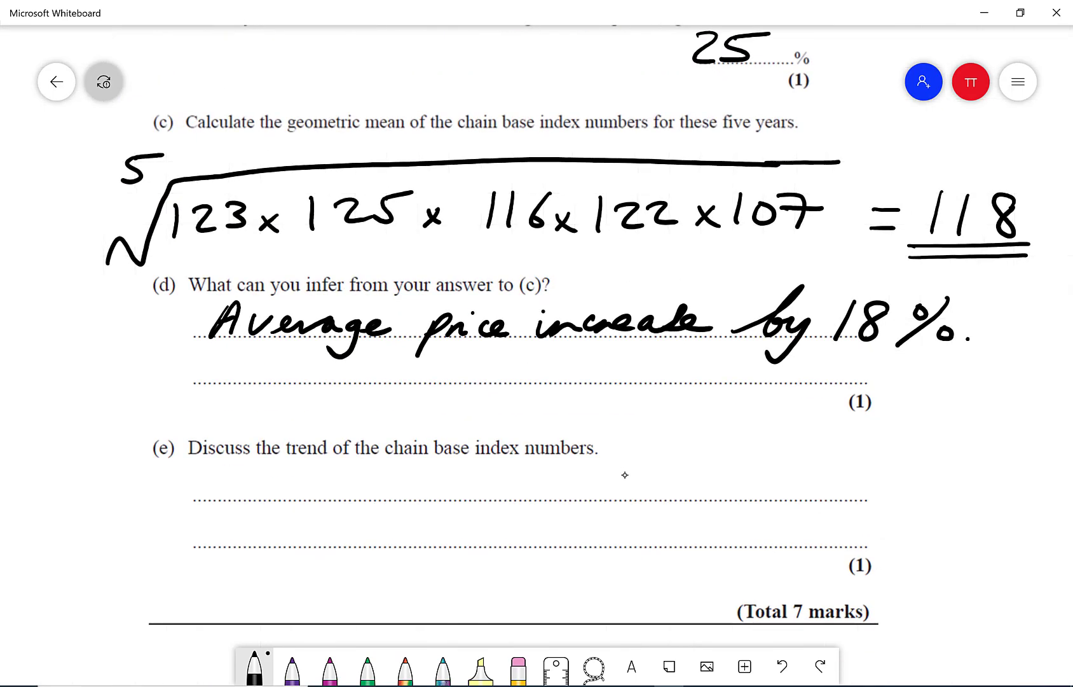
pyautogui.moveTo(237, 466)
pyautogui.mouseDown()
pyautogui.moveTo(220, 504)
pyautogui.moveTo(263, 464)
pyautogui.mouseUp()
pyautogui.moveTo(221, 484); pyautogui.dragTo(257, 485)
pyautogui.moveTo(257, 504)
pyautogui.mouseDown()
pyautogui.moveTo(308, 459)
pyautogui.moveTo(302, 499)
pyautogui.moveTo(337, 500)
pyautogui.mouseUp()
pyautogui.moveTo(351, 461)
pyautogui.mouseDown()
pyautogui.moveTo(346, 488)
pyautogui.moveTo(380, 503)
pyautogui.moveTo(374, 475)
pyautogui.moveTo(437, 503)
pyautogui.moveTo(475, 489)
pyautogui.mouseUp()
pyautogui.moveTo(403, 478)
pyautogui.mouseDown()
pyautogui.moveTo(498, 484)
pyautogui.moveTo(446, 516)
pyautogui.mouseUp()
pyautogui.moveTo(567, 448)
pyautogui.mouseDown()
pyautogui.moveTo(585, 484)
pyautogui.moveTo(642, 494)
pyautogui.mouseUp()
pyautogui.moveTo(526, 467); pyautogui.dragTo(573, 464)
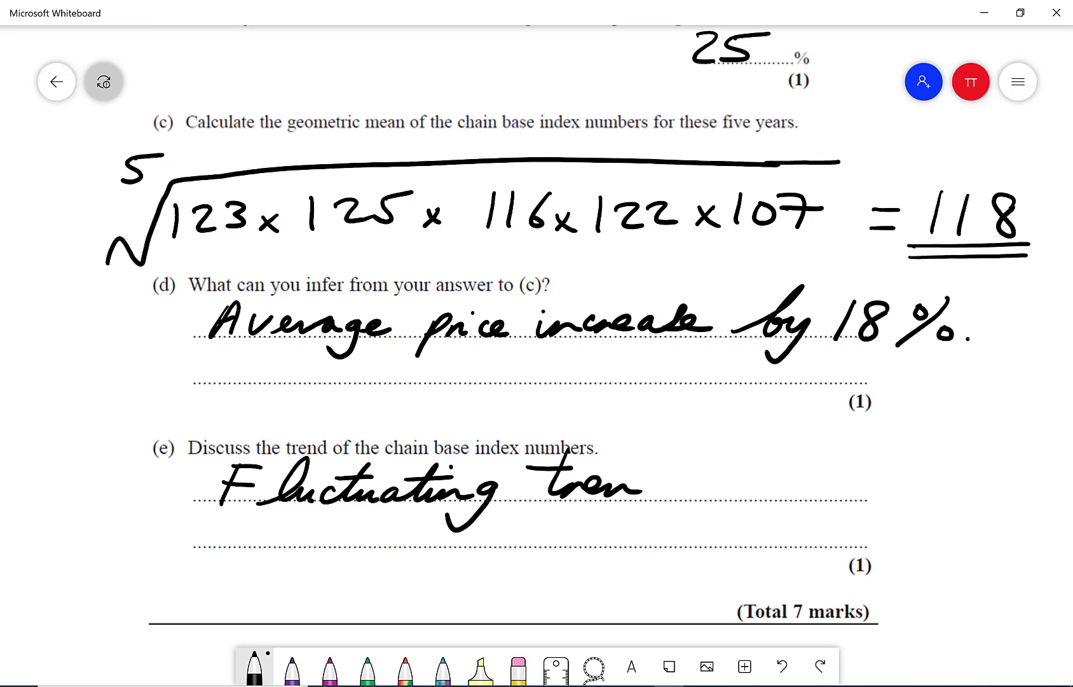
pyautogui.moveTo(665, 482); pyautogui.dragTo(687, 495)
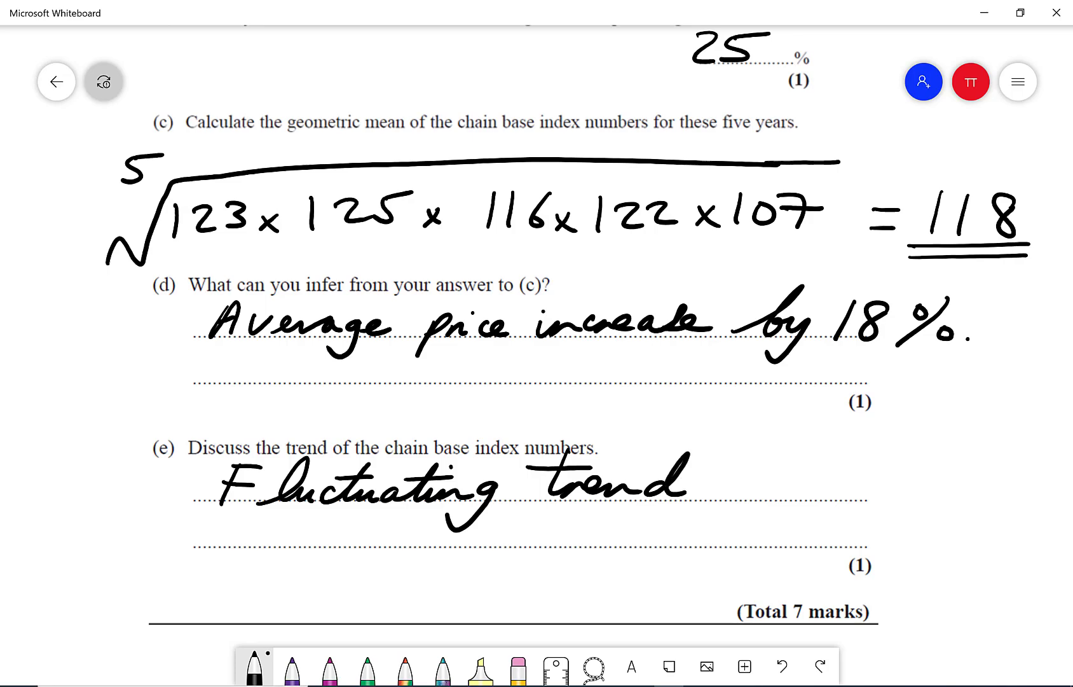
# Scroll past the Total 7 marks line to the Example 4 diesel price table
pyautogui.scroll(-8, 537, 353)
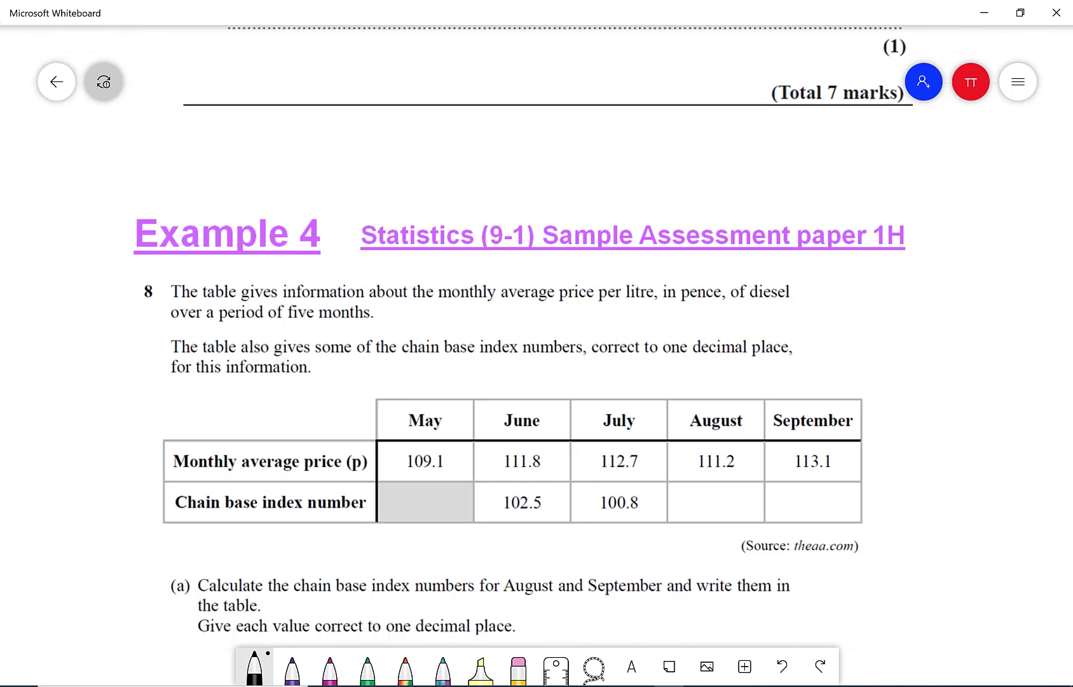
pyautogui.scroll(-3, 536, 343)
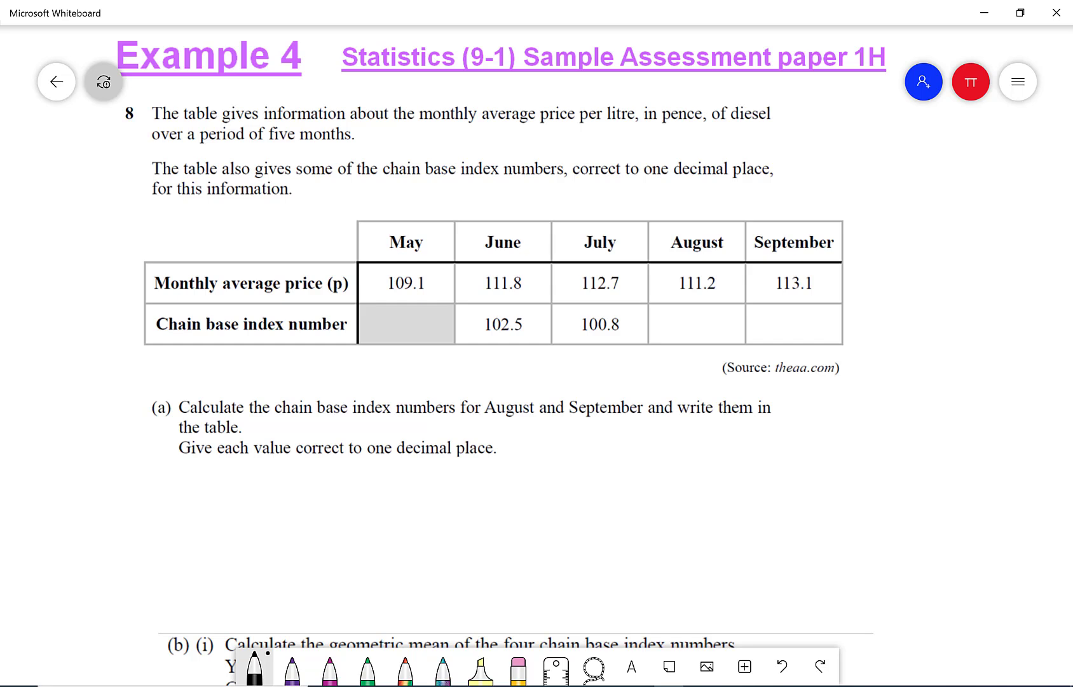
# Handwrite 'Chain Base Index Number =' beside the question
pyautogui.moveTo(58, 465)
pyautogui.mouseDown()
pyautogui.moveTo(35, 483)
pyautogui.moveTo(57, 492)
pyautogui.mouseUp()
pyautogui.moveTo(77, 454)
pyautogui.mouseDown()
pyautogui.moveTo(64, 493)
pyautogui.moveTo(191, 493)
pyautogui.moveTo(234, 471)
pyautogui.moveTo(265, 483)
pyautogui.mouseUp()
pyautogui.moveTo(40, 515)
pyautogui.mouseDown()
pyautogui.moveTo(82, 504)
pyautogui.moveTo(47, 537)
pyautogui.mouseUp()
pyautogui.moveTo(23, 535)
pyautogui.mouseDown()
pyautogui.moveTo(71, 527)
pyautogui.moveTo(86, 537)
pyautogui.mouseUp()
pyautogui.moveTo(110, 520); pyautogui.dragTo(96, 535)
pyautogui.moveTo(123, 494); pyautogui.dragTo(118, 534)
pyautogui.moveTo(118, 528); pyautogui.dragTo(151, 534)
pyautogui.moveTo(154, 525); pyautogui.dragTo(140, 535)
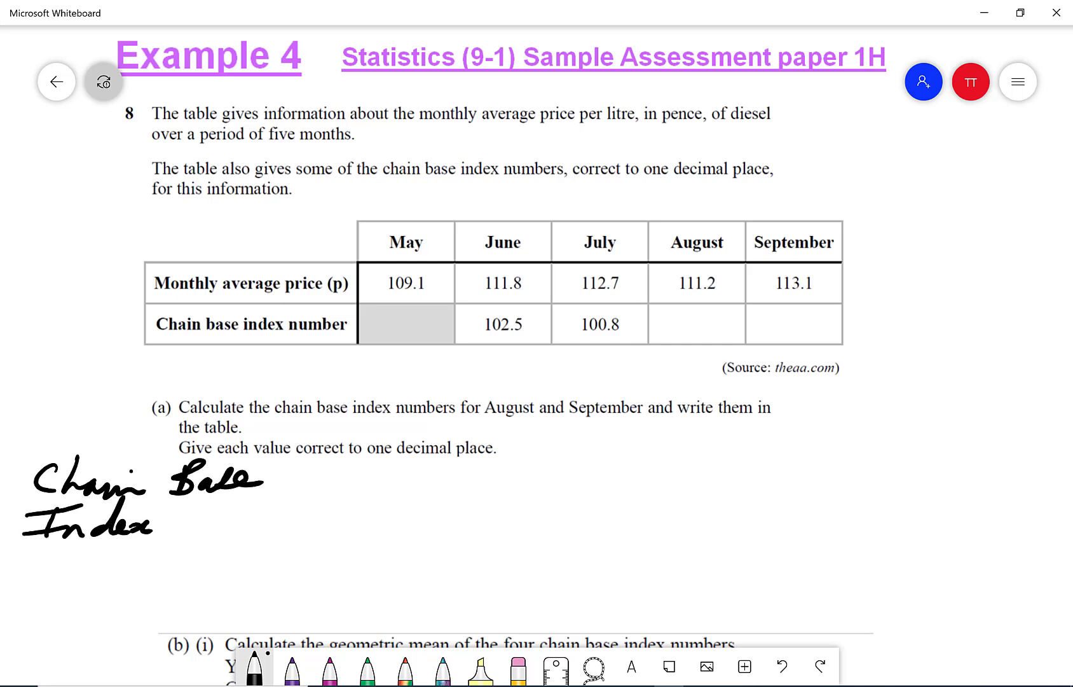
pyautogui.moveTo(28, 558)
pyautogui.mouseDown()
pyautogui.moveTo(66, 549)
pyautogui.moveTo(79, 578)
pyautogui.moveTo(149, 582)
pyautogui.mouseUp()
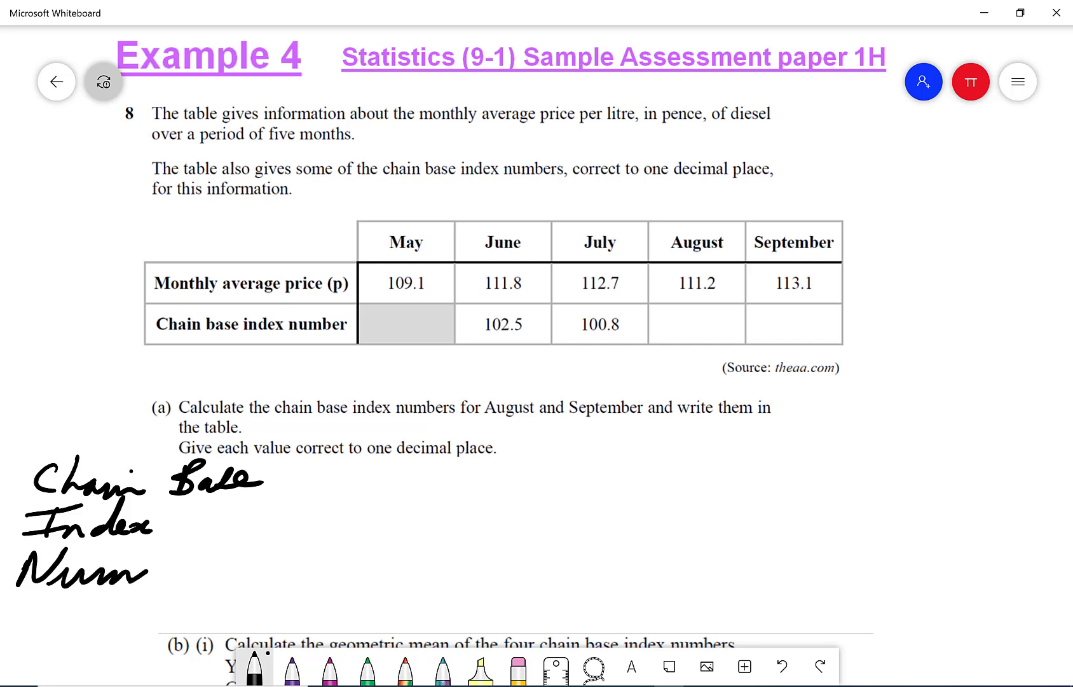
pyautogui.moveTo(184, 524); pyautogui.dragTo(146, 581)
pyautogui.moveTo(155, 567)
pyautogui.mouseDown()
pyautogui.moveTo(187, 575)
pyautogui.moveTo(208, 551)
pyautogui.mouseUp()
pyautogui.moveTo(289, 485); pyautogui.dragTo(310, 482)
pyautogui.moveTo(283, 499); pyautogui.dragTo(302, 497)
# Write 'Current Price' as the formula's numerator
pyautogui.moveTo(381, 458)
pyautogui.mouseDown()
pyautogui.moveTo(373, 466)
pyautogui.moveTo(408, 484)
pyautogui.moveTo(525, 493)
pyautogui.mouseUp()
pyautogui.moveTo(533, 441)
pyautogui.mouseDown()
pyautogui.moveTo(522, 487)
pyautogui.moveTo(538, 459)
pyautogui.mouseUp()
pyautogui.moveTo(571, 456)
pyautogui.mouseDown()
pyautogui.moveTo(557, 487)
pyautogui.moveTo(576, 465)
pyautogui.moveTo(552, 457)
pyautogui.moveTo(604, 478)
pyautogui.mouseUp()
pyautogui.moveTo(627, 472)
pyautogui.mouseDown()
pyautogui.moveTo(616, 486)
pyautogui.moveTo(656, 478)
pyautogui.mouseUp()
pyautogui.click(625, 452)
# Add the fraction line over 'Previous Year Price' and finish with '× 100'
pyautogui.moveTo(337, 512); pyautogui.dragTo(692, 491)
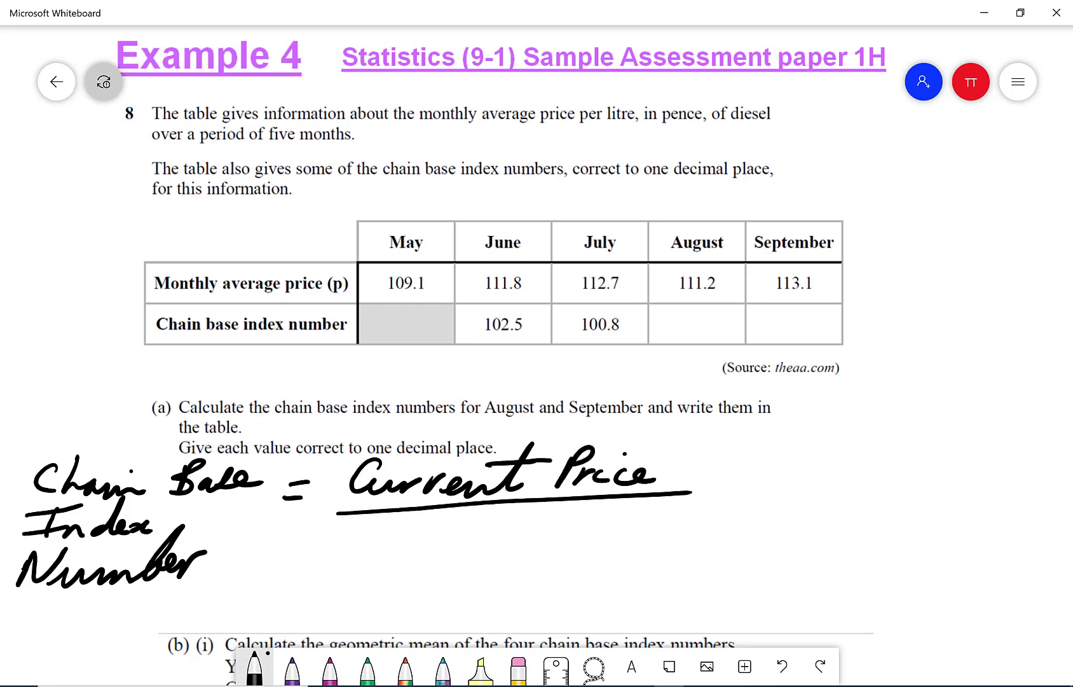
pyautogui.moveTo(351, 533)
pyautogui.mouseDown()
pyautogui.moveTo(340, 565)
pyautogui.moveTo(357, 548)
pyautogui.mouseUp()
pyautogui.moveTo(378, 546)
pyautogui.mouseDown()
pyautogui.moveTo(361, 563)
pyautogui.moveTo(355, 545)
pyautogui.moveTo(463, 562)
pyautogui.moveTo(515, 535)
pyautogui.moveTo(528, 562)
pyautogui.moveTo(619, 538)
pyautogui.moveTo(638, 550)
pyautogui.mouseUp()
pyautogui.click(445, 530)
pyautogui.moveTo(642, 520)
pyautogui.mouseDown()
pyautogui.moveTo(671, 533)
pyautogui.moveTo(656, 540)
pyautogui.moveTo(796, 483)
pyautogui.mouseUp()
pyautogui.moveTo(665, 537); pyautogui.dragTo(706, 550)
pyautogui.moveTo(717, 547); pyautogui.dragTo(753, 550)
pyautogui.moveTo(824, 468)
pyautogui.mouseDown()
pyautogui.moveTo(842, 483)
pyautogui.moveTo(825, 485)
pyautogui.mouseUp()
pyautogui.moveTo(873, 458)
pyautogui.mouseDown()
pyautogui.moveTo(868, 483)
pyautogui.moveTo(887, 462)
pyautogui.mouseUp()
pyautogui.moveTo(913, 459)
pyautogui.mouseDown()
pyautogui.moveTo(903, 478)
pyautogui.moveTo(914, 461)
pyautogui.mouseUp()
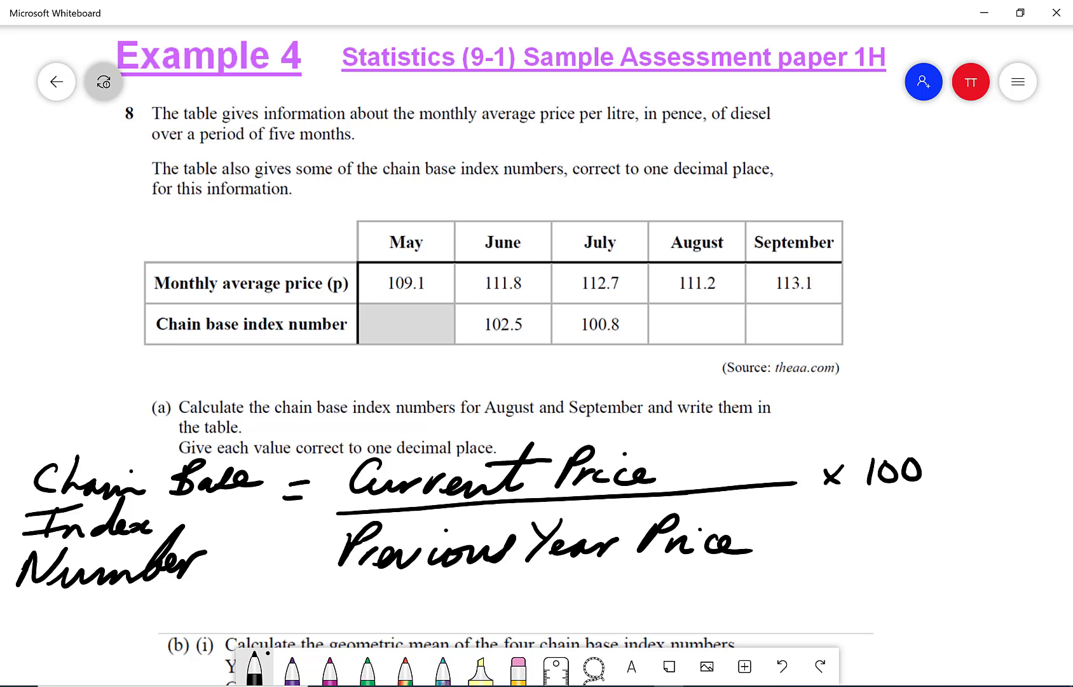
# Write the heading 'August:' below the formula
pyautogui.moveTo(40, 596)
pyautogui.mouseDown()
pyautogui.moveTo(25, 633)
pyautogui.moveTo(46, 632)
pyautogui.mouseUp()
pyautogui.moveTo(32, 617); pyautogui.dragTo(42, 614)
pyautogui.moveTo(59, 607)
pyautogui.mouseDown()
pyautogui.moveTo(62, 621)
pyautogui.moveTo(89, 617)
pyautogui.mouseUp()
pyautogui.moveTo(109, 609); pyautogui.dragTo(76, 649)
pyautogui.moveTo(104, 621)
pyautogui.mouseDown()
pyautogui.moveTo(123, 608)
pyautogui.moveTo(141, 621)
pyautogui.mouseUp()
pyautogui.moveTo(141, 606)
pyautogui.mouseDown()
pyautogui.moveTo(164, 598)
pyautogui.moveTo(184, 611)
pyautogui.mouseUp()
pyautogui.moveTo(194, 568)
pyautogui.mouseDown()
pyautogui.moveTo(171, 616)
pyautogui.moveTo(207, 585)
pyautogui.mouseUp()
pyautogui.click(221, 592)
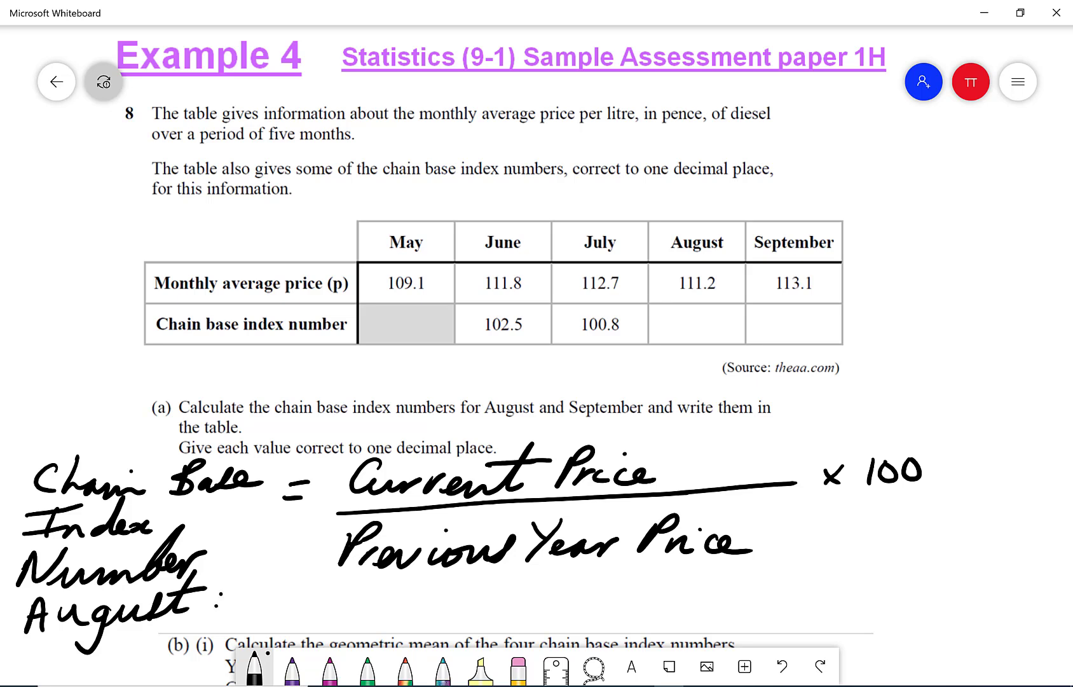
# Write August's working as 111.2/112.7 × 100 =
pyautogui.moveTo(270, 570)
pyautogui.mouseDown()
pyautogui.moveTo(265, 599)
pyautogui.moveTo(287, 598)
pyautogui.mouseUp()
pyautogui.moveTo(308, 567)
pyautogui.mouseDown()
pyautogui.moveTo(305, 597)
pyautogui.moveTo(358, 592)
pyautogui.mouseUp()
pyautogui.moveTo(248, 609); pyautogui.dragTo(362, 602)
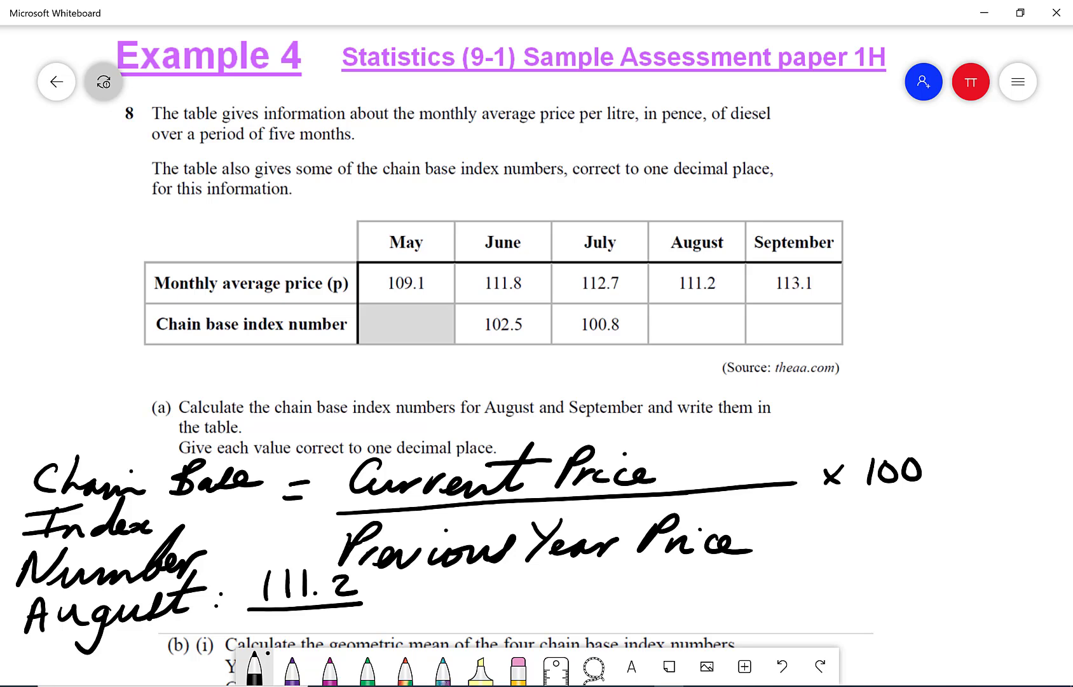
pyautogui.moveTo(270, 612)
pyautogui.mouseDown()
pyautogui.moveTo(262, 631)
pyautogui.moveTo(277, 634)
pyautogui.moveTo(311, 629)
pyautogui.moveTo(344, 606)
pyautogui.moveTo(337, 636)
pyautogui.mouseUp()
pyautogui.click(318, 626)
pyautogui.moveTo(330, 622); pyautogui.dragTo(391, 603)
pyautogui.moveTo(417, 578)
pyautogui.mouseDown()
pyautogui.moveTo(407, 603)
pyautogui.moveTo(430, 585)
pyautogui.moveTo(506, 581)
pyautogui.moveTo(502, 595)
pyautogui.mouseUp()
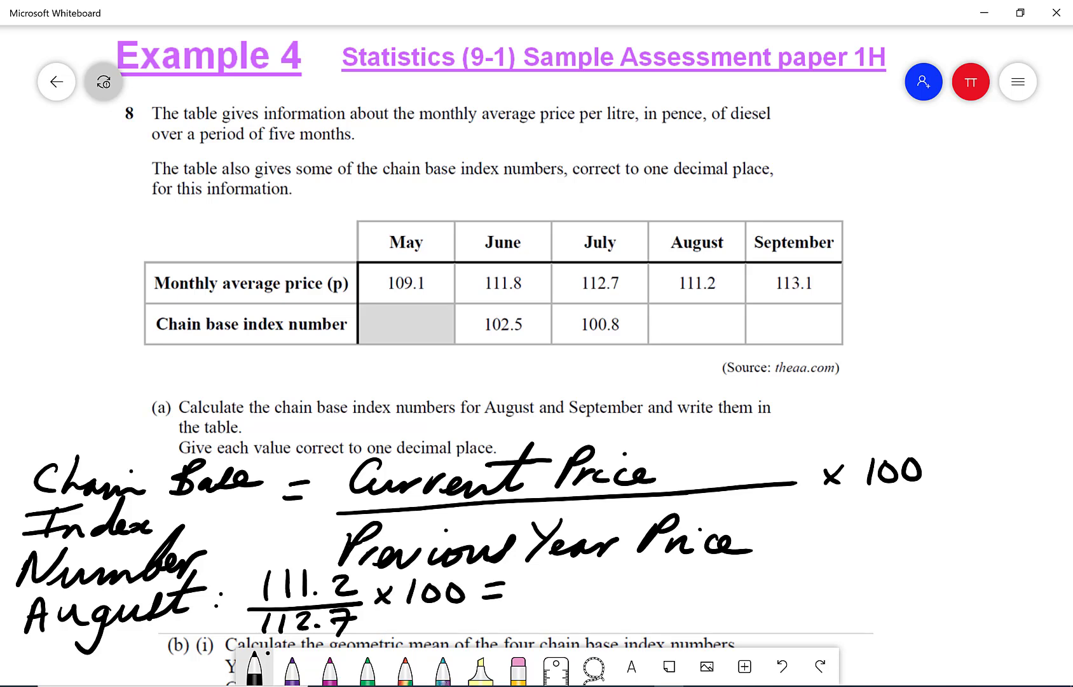
# In the emulator, clear the display and enter the fraction 111.2/112.7
pyautogui.hotkey('alt', 'Tab')
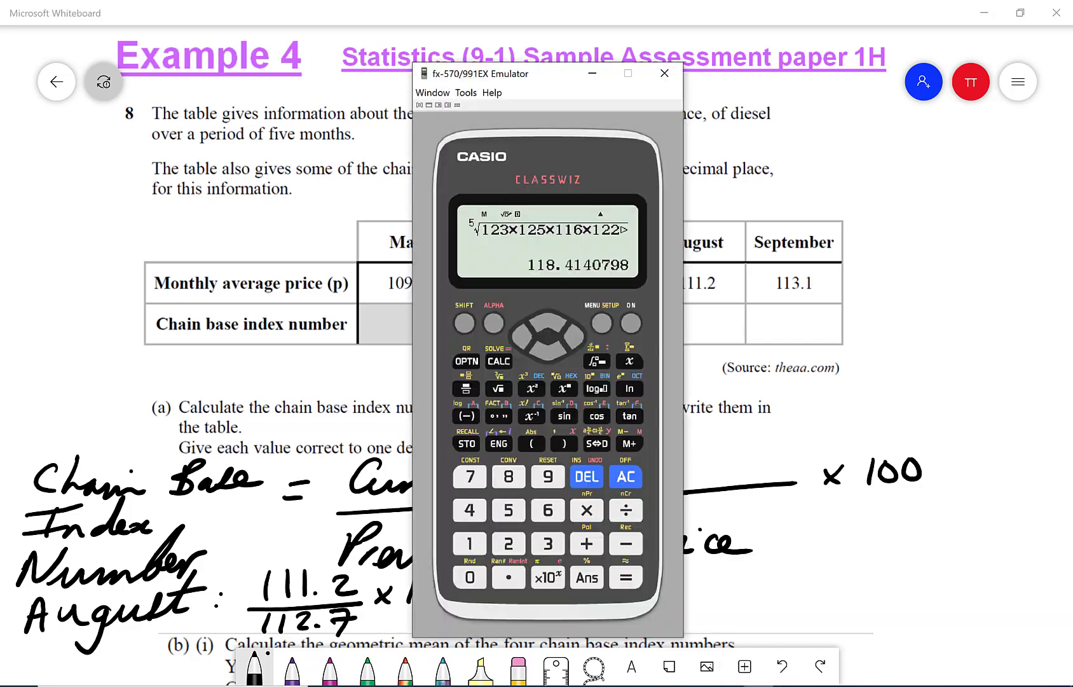
pyautogui.click(626, 477)
pyautogui.moveTo(542, 71); pyautogui.dragTo(790, 98)
pyautogui.click(714, 415)
pyautogui.click(717, 570)
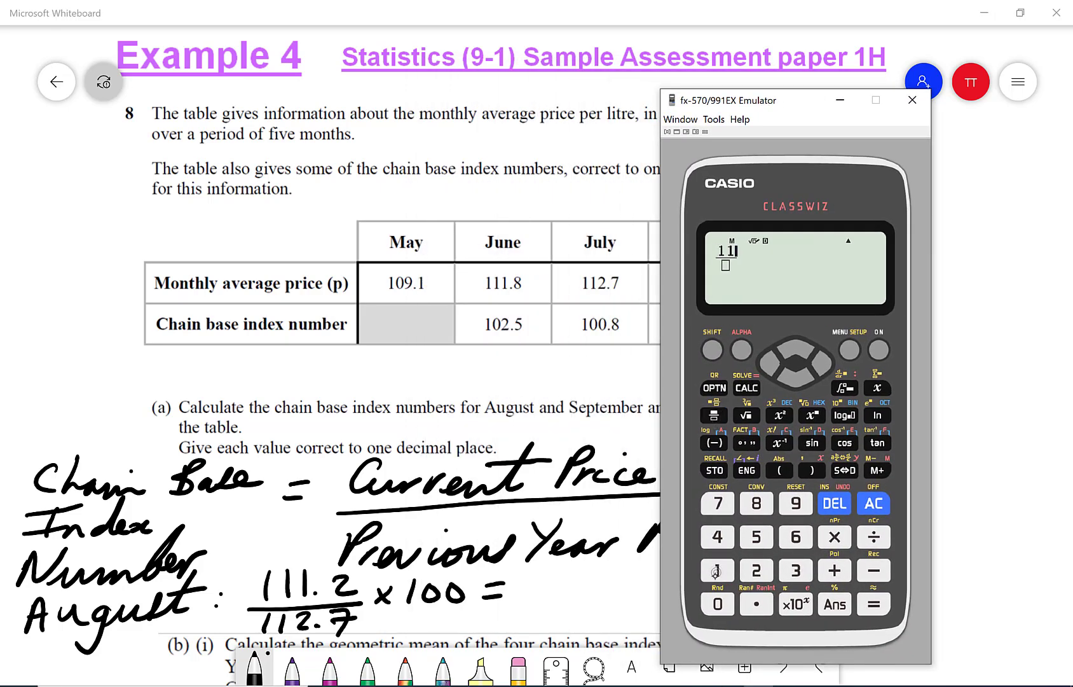
pyautogui.doubleClick(717, 571)
pyautogui.click(755, 603)
pyautogui.click(756, 570)
pyautogui.doubleClick(717, 570)
pyautogui.click(756, 570)
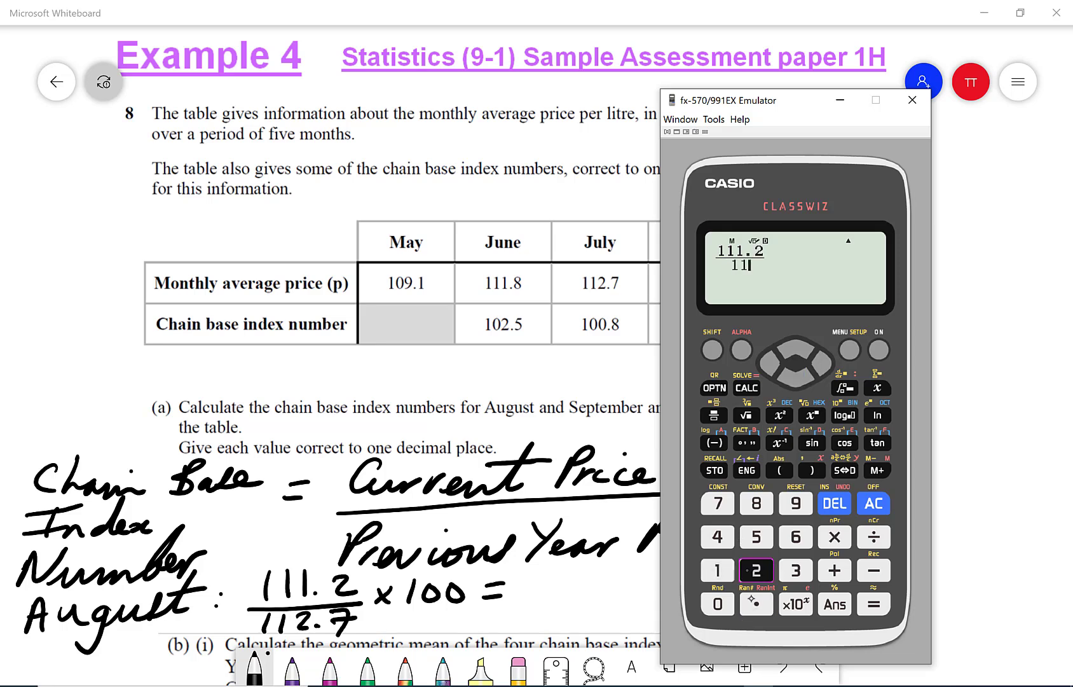
pyautogui.click(756, 604)
pyautogui.click(719, 503)
# Multiply by 100 to get 98.66903283, then clear the display
pyautogui.click(827, 365)
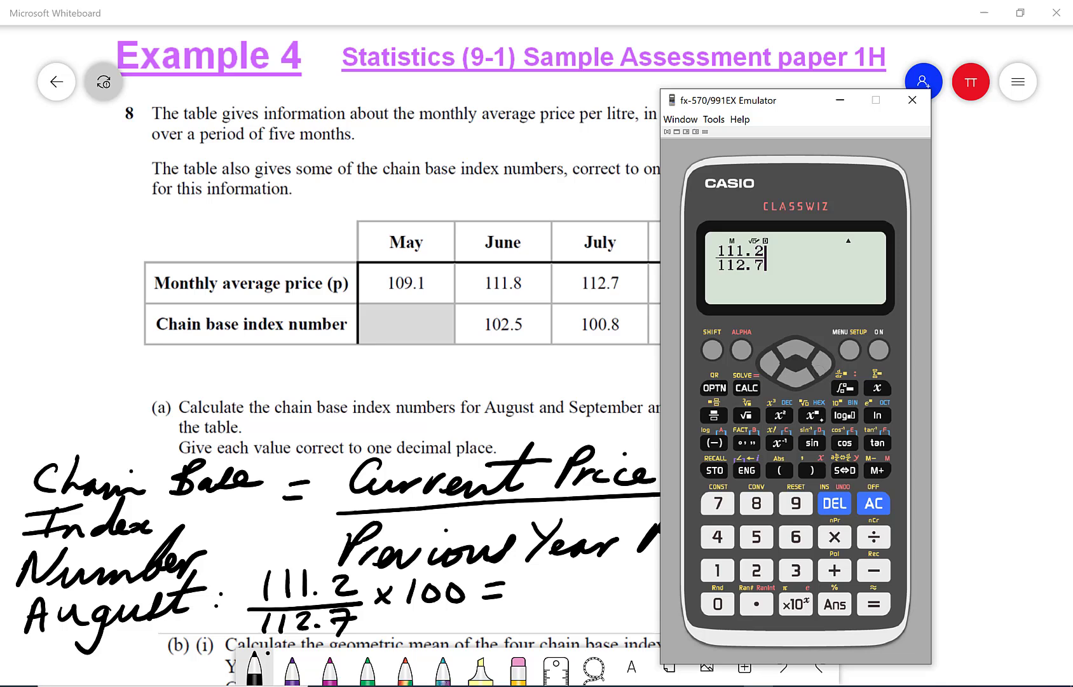
pyautogui.click(834, 537)
pyautogui.click(718, 571)
pyautogui.doubleClick(715, 607)
pyautogui.click(873, 604)
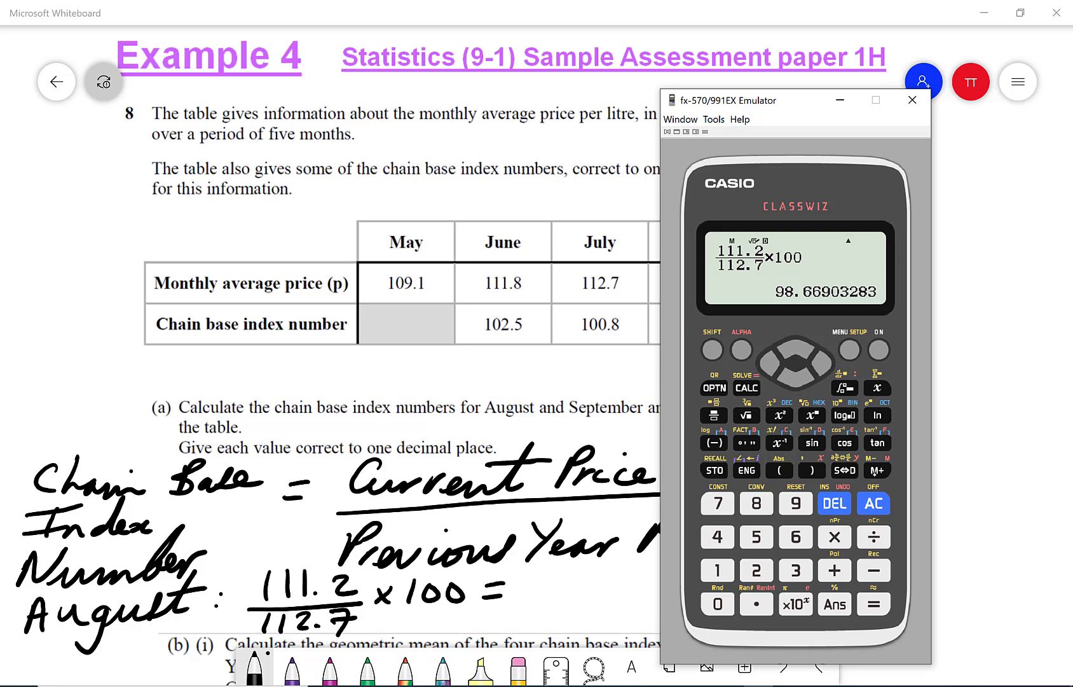
pyautogui.click(873, 503)
# Record August's result 98.7 after its equals sign and in the August index cell
pyautogui.click(847, 102)
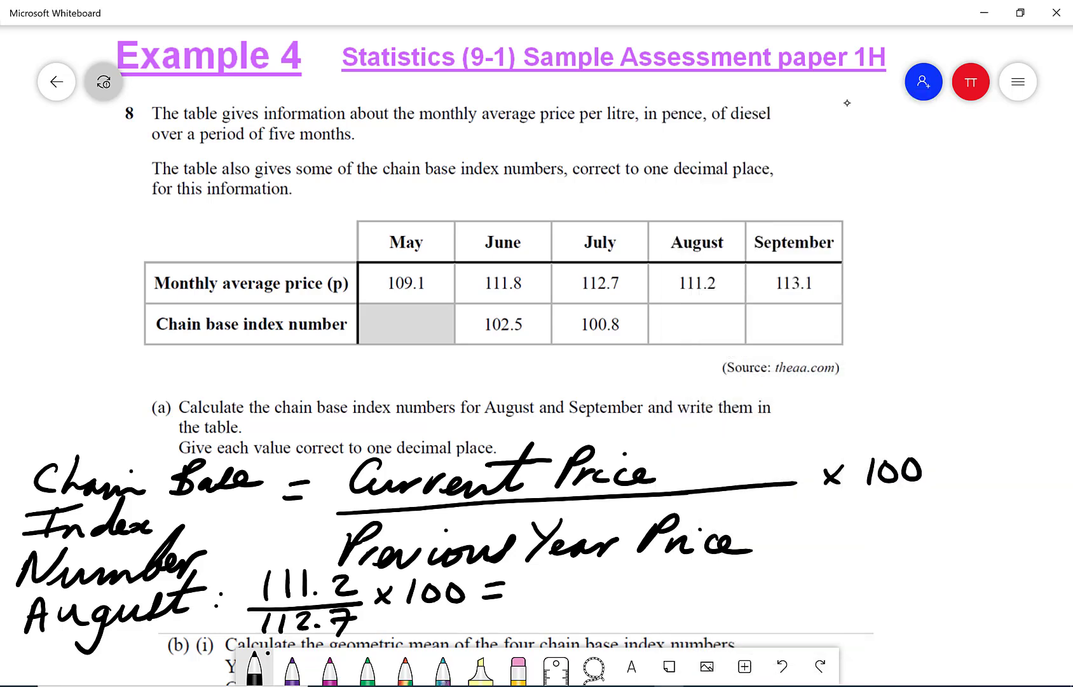
pyautogui.moveTo(553, 568); pyautogui.dragTo(537, 612)
pyautogui.moveTo(580, 570); pyautogui.dragTo(562, 607)
pyautogui.click(595, 596)
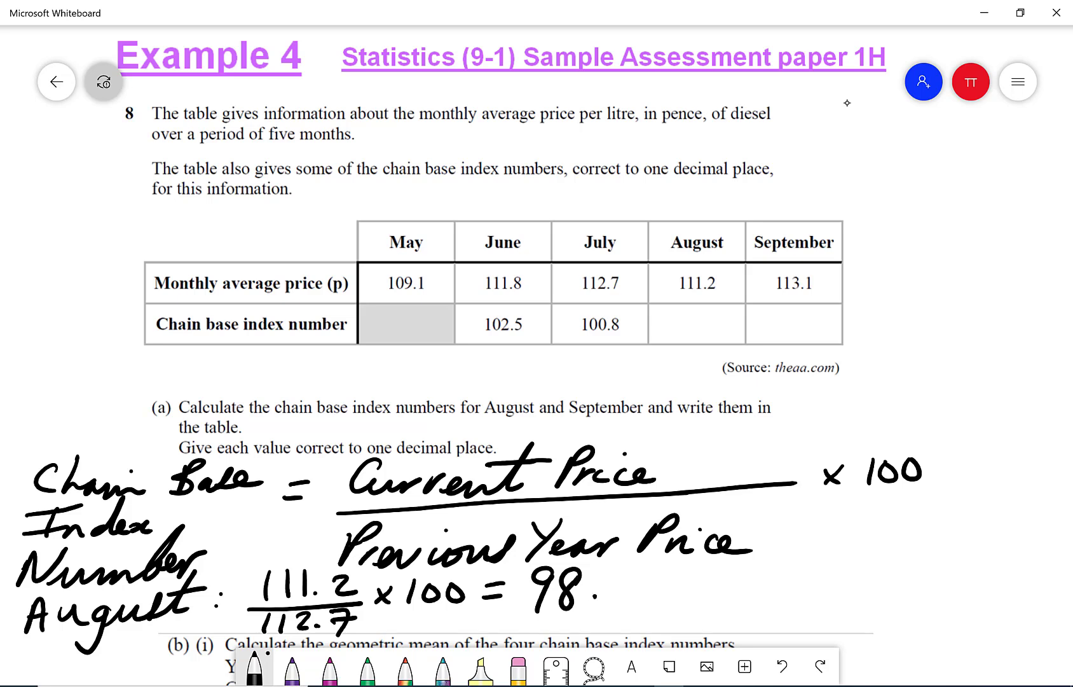
pyautogui.click(615, 572)
pyautogui.moveTo(617, 580); pyautogui.dragTo(629, 605)
pyautogui.moveTo(656, 311)
pyautogui.mouseDown()
pyautogui.moveTo(675, 303)
pyautogui.moveTo(666, 340)
pyautogui.moveTo(671, 299)
pyautogui.moveTo(654, 308)
pyautogui.moveTo(688, 306)
pyautogui.mouseUp()
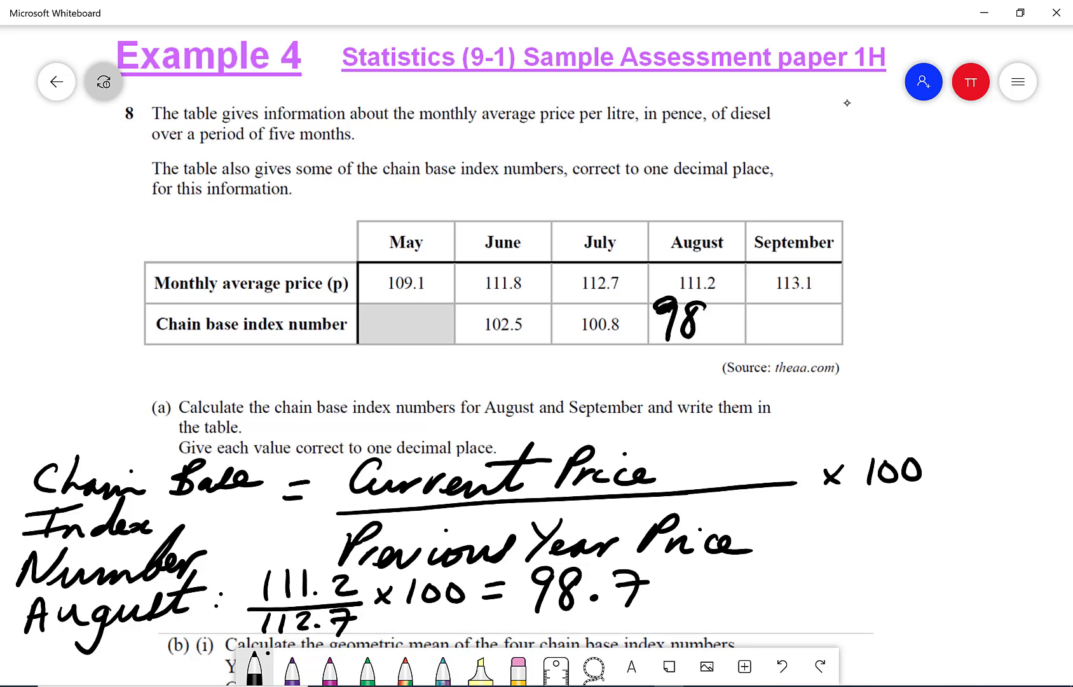
pyautogui.click(700, 335)
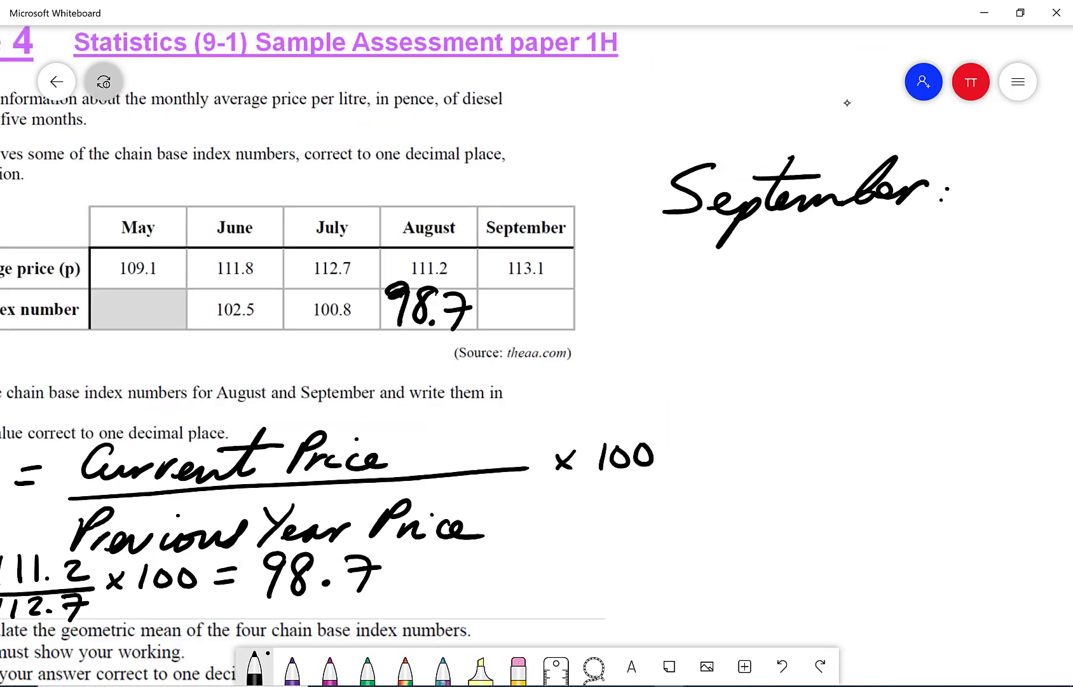
# Handwrite September's working 113.1/111.2 × 100 = under its heading
pyautogui.moveTo(673, 239)
pyautogui.mouseDown()
pyautogui.moveTo(656, 278)
pyautogui.moveTo(679, 280)
pyautogui.mouseUp()
pyautogui.click(741, 267)
pyautogui.moveTo(775, 231); pyautogui.dragTo(761, 275)
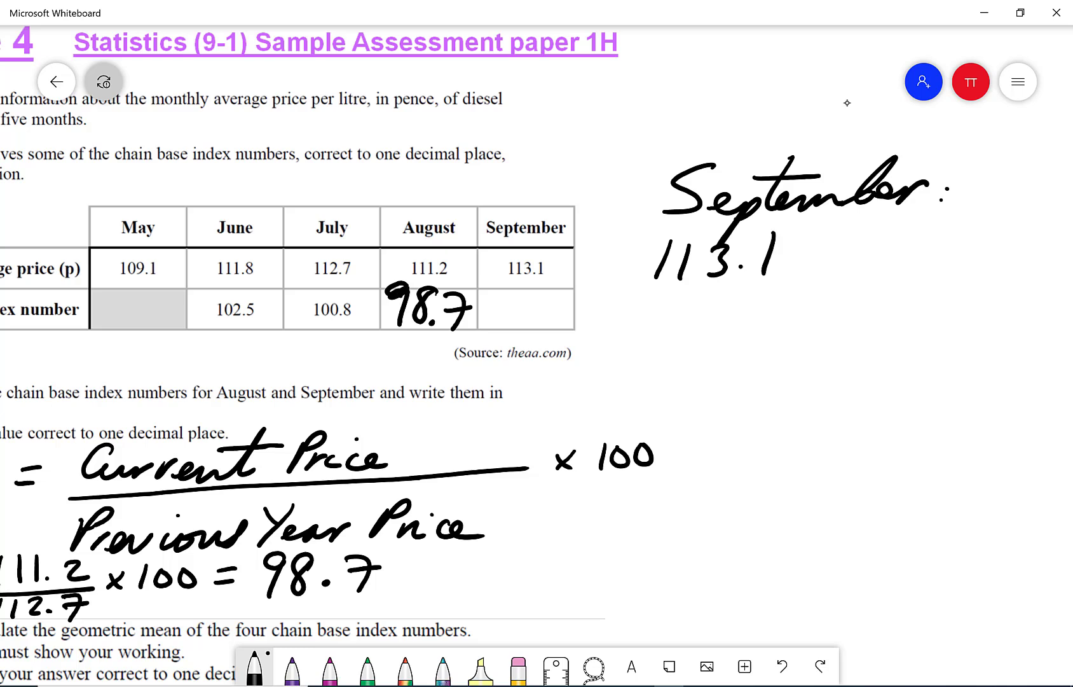
pyautogui.moveTo(638, 295); pyautogui.dragTo(783, 284)
pyautogui.moveTo(656, 308)
pyautogui.mouseDown()
pyautogui.moveTo(644, 338)
pyautogui.moveTo(751, 329)
pyautogui.mouseUp()
pyautogui.click(711, 327)
pyautogui.moveTo(832, 253)
pyautogui.mouseDown()
pyautogui.moveTo(808, 272)
pyautogui.moveTo(830, 274)
pyautogui.mouseUp()
pyautogui.moveTo(871, 243)
pyautogui.mouseDown()
pyautogui.moveTo(859, 273)
pyautogui.moveTo(886, 247)
pyautogui.mouseUp()
pyautogui.moveTo(921, 242)
pyautogui.mouseDown()
pyautogui.moveTo(912, 250)
pyautogui.moveTo(923, 242)
pyautogui.mouseUp()
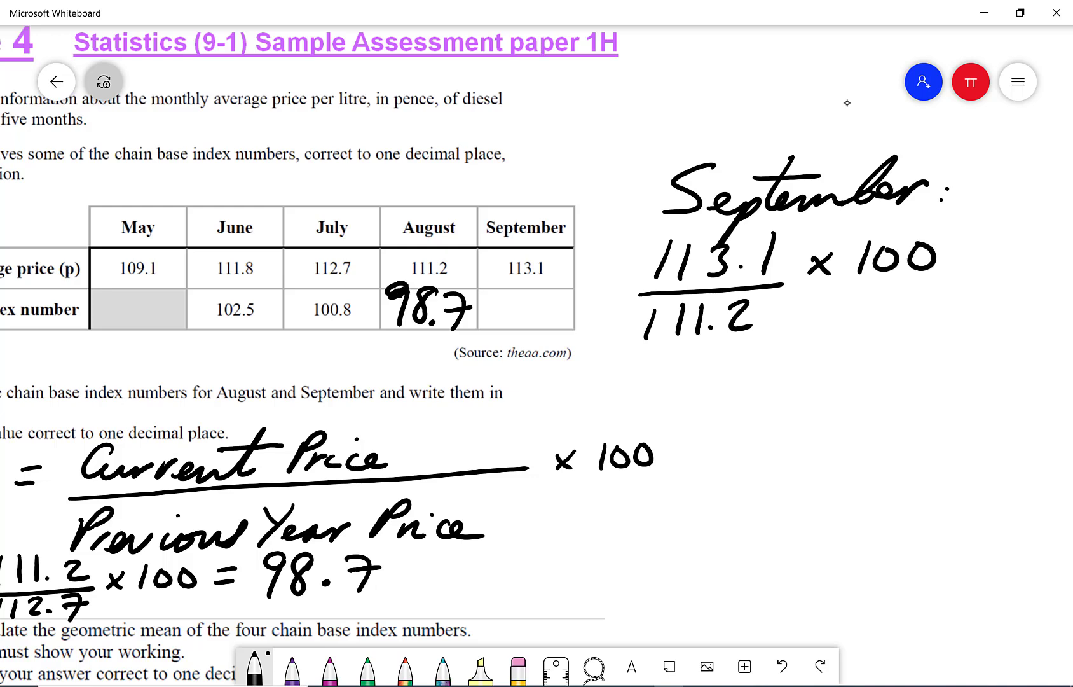
pyautogui.moveTo(667, 363); pyautogui.dragTo(706, 355)
pyautogui.moveTo(676, 376); pyautogui.dragTo(708, 369)
# Move the emulator aside and enter the fraction 113.1/111.2
pyautogui.hotkey('alt', 'Tab')
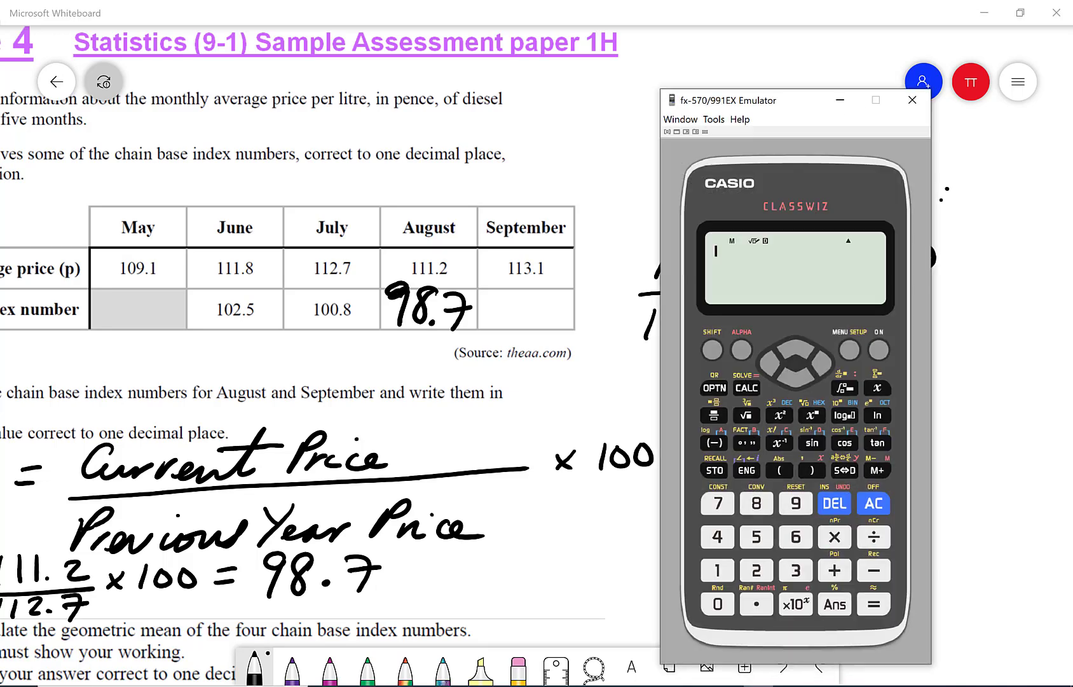
pyautogui.moveTo(774, 101); pyautogui.dragTo(370, 52)
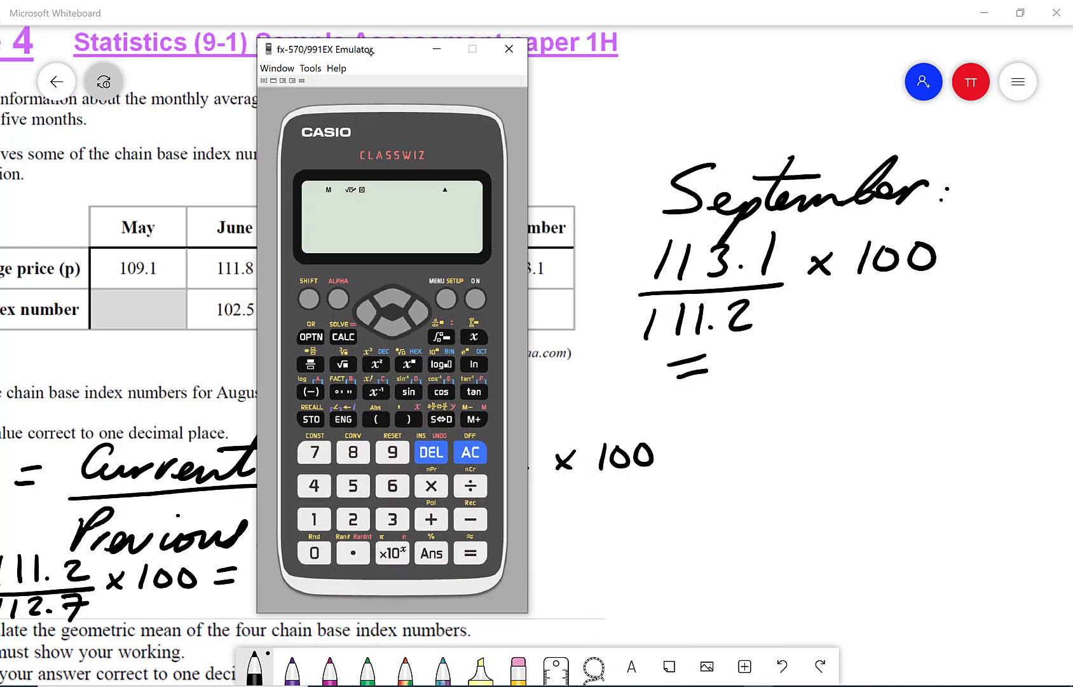
pyautogui.click(308, 364)
pyautogui.click(314, 520)
pyautogui.write('13.1')
pyautogui.press('Down')
pyautogui.write('1')
pyautogui.click(306, 524)
pyautogui.click(308, 524)
pyautogui.click(345, 555)
pyautogui.click(352, 519)
# Multiply by 100 and evaluate to get 101.7086331
pyautogui.click(418, 311)
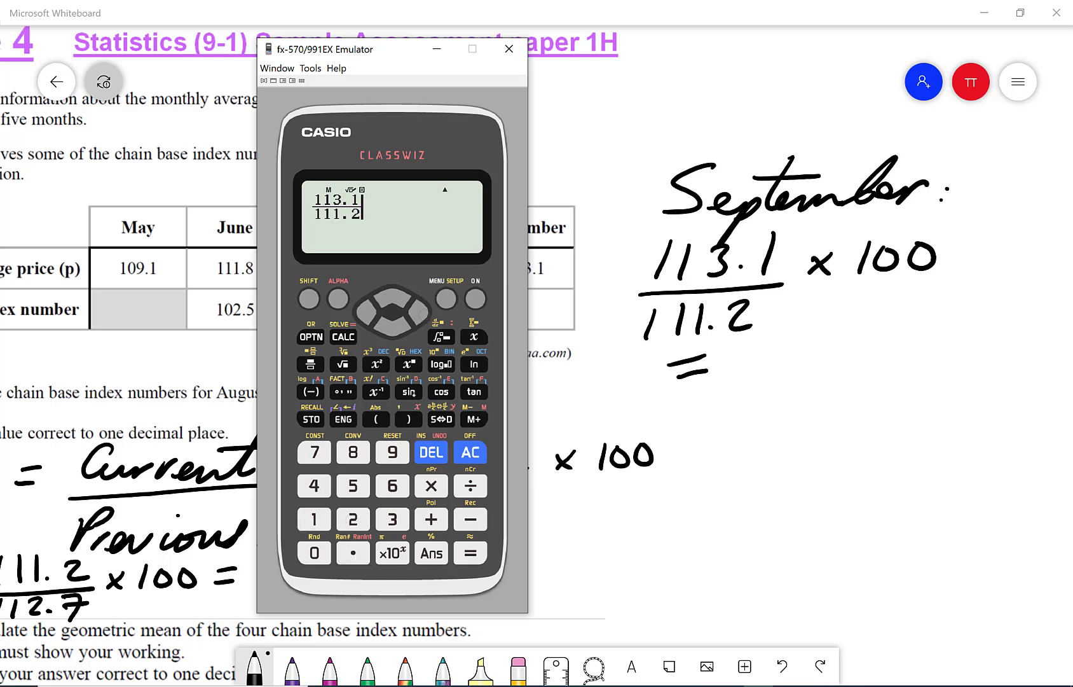
pyautogui.click(431, 486)
pyautogui.click(314, 520)
pyautogui.doubleClick(313, 552)
pyautogui.click(480, 553)
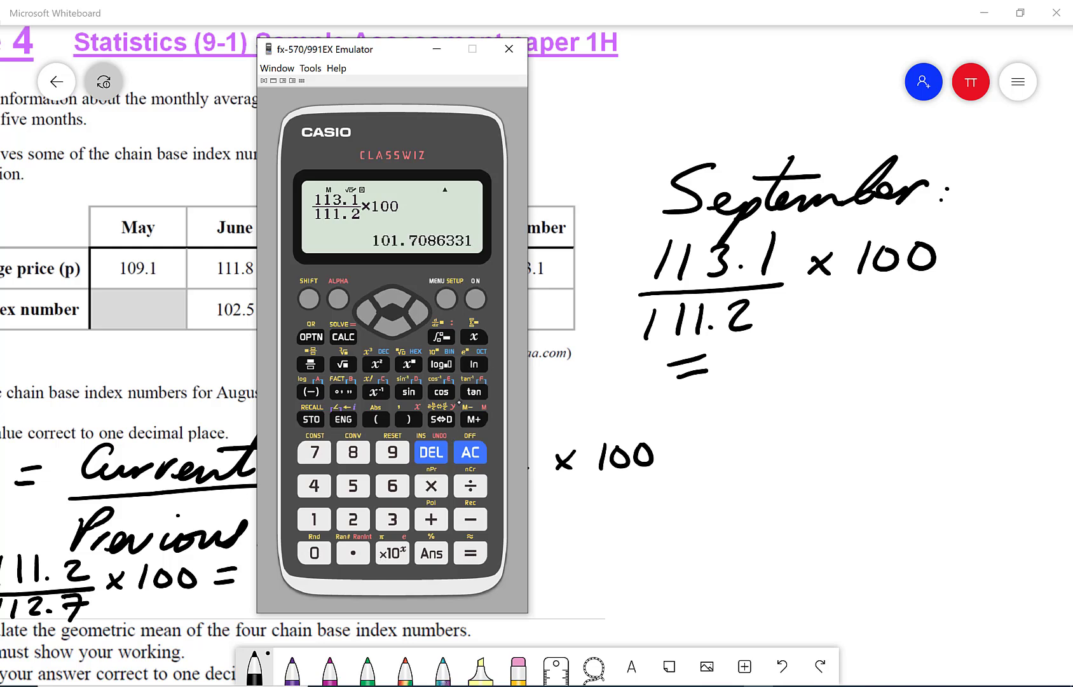
# Write 101.7 after September's equals sign on the whiteboard
pyautogui.moveTo(750, 339)
pyautogui.mouseDown()
pyautogui.moveTo(740, 375)
pyautogui.moveTo(777, 348)
pyautogui.moveTo(806, 375)
pyautogui.mouseUp()
pyautogui.click(831, 367)
pyautogui.moveTo(853, 341)
pyautogui.mouseDown()
pyautogui.moveTo(875, 337)
pyautogui.moveTo(865, 380)
pyautogui.mouseUp()
pyautogui.moveTo(850, 357); pyautogui.dragTo(891, 353)
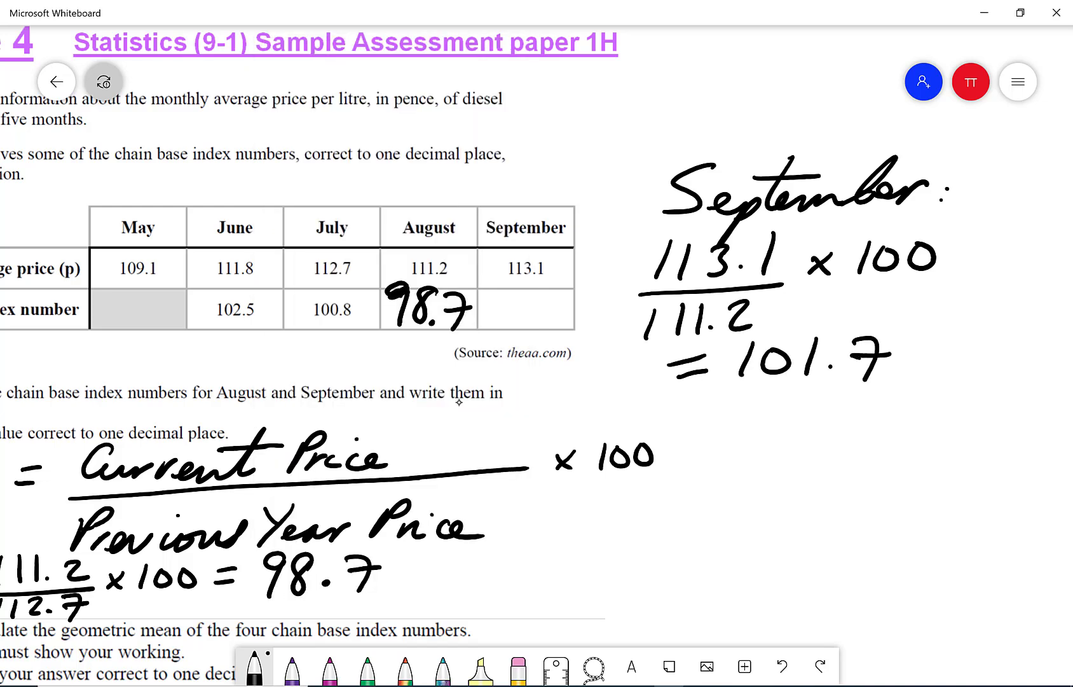
# Enter 101.7 in the September index cell of the table
pyautogui.click(830, 365)
pyautogui.moveTo(505, 295); pyautogui.dragTo(497, 328)
pyautogui.moveTo(530, 302)
pyautogui.mouseDown()
pyautogui.moveTo(518, 306)
pyautogui.moveTo(526, 300)
pyautogui.mouseUp()
pyautogui.moveTo(548, 288)
pyautogui.mouseDown()
pyautogui.moveTo(539, 328)
pyautogui.moveTo(580, 322)
pyautogui.moveTo(599, 295)
pyautogui.mouseUp()
pyautogui.click(553, 315)
# Under part (b)(i), start a fourth root containing 102.5 × 100.8
pyautogui.hscroll(-4, 459, 402)
pyautogui.scroll(-5, 459, 402)
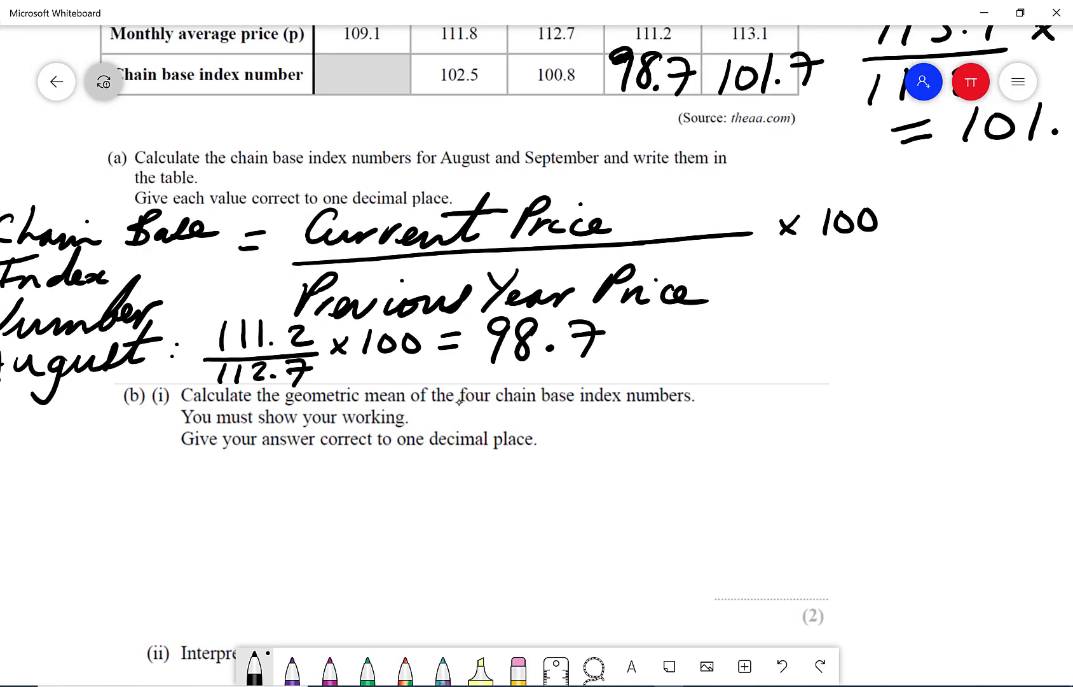
pyautogui.moveTo(132, 458)
pyautogui.mouseDown()
pyautogui.moveTo(130, 475)
pyautogui.moveTo(157, 472)
pyautogui.mouseUp()
pyautogui.moveTo(131, 459); pyautogui.dragTo(127, 499)
pyautogui.moveTo(133, 550)
pyautogui.mouseDown()
pyautogui.moveTo(176, 486)
pyautogui.moveTo(300, 468)
pyautogui.moveTo(703, 457)
pyautogui.mouseUp()
pyautogui.moveTo(198, 500)
pyautogui.mouseDown()
pyautogui.moveTo(190, 537)
pyautogui.moveTo(251, 512)
pyautogui.moveTo(290, 528)
pyautogui.mouseUp()
pyautogui.click(310, 518)
pyautogui.moveTo(344, 497)
pyautogui.mouseDown()
pyautogui.moveTo(374, 490)
pyautogui.moveTo(336, 523)
pyautogui.mouseUp()
pyautogui.moveTo(400, 503)
pyautogui.mouseDown()
pyautogui.moveTo(379, 523)
pyautogui.moveTo(424, 523)
pyautogui.moveTo(467, 497)
pyautogui.mouseUp()
pyautogui.moveTo(489, 494); pyautogui.dragTo(500, 495)
pyautogui.click(529, 515)
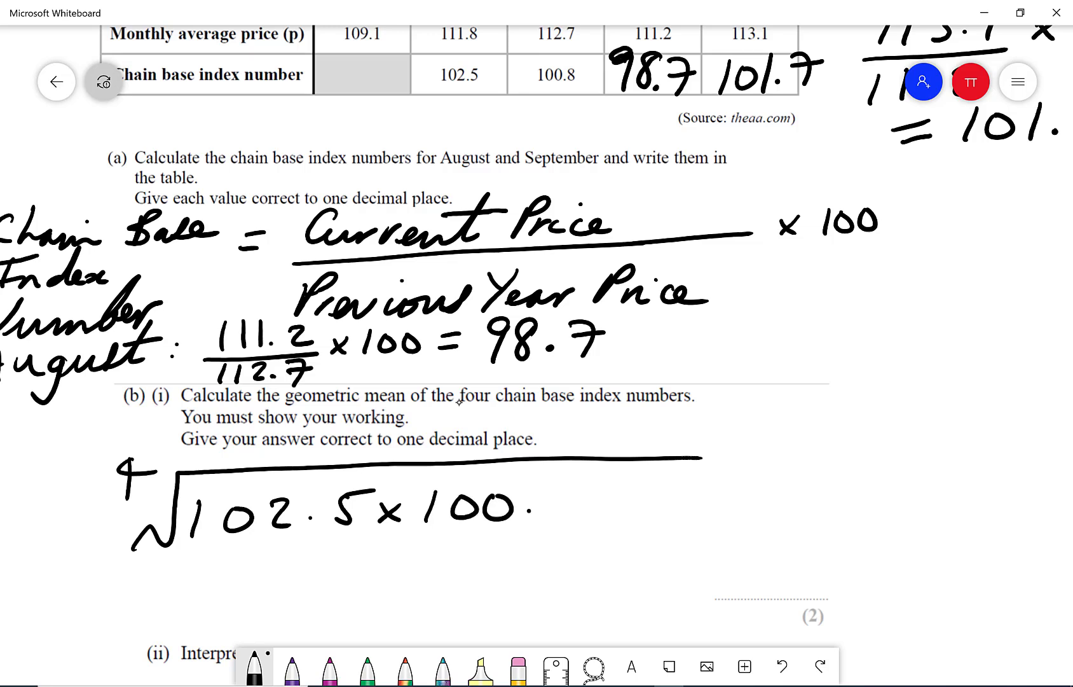
pyautogui.moveTo(578, 487)
pyautogui.mouseDown()
pyautogui.moveTo(561, 518)
pyautogui.moveTo(576, 488)
pyautogui.mouseUp()
# Extend the root to include × 98.7 × 101.7 and add an equals sign below
pyautogui.moveTo(699, 458); pyautogui.dragTo(1017, 440)
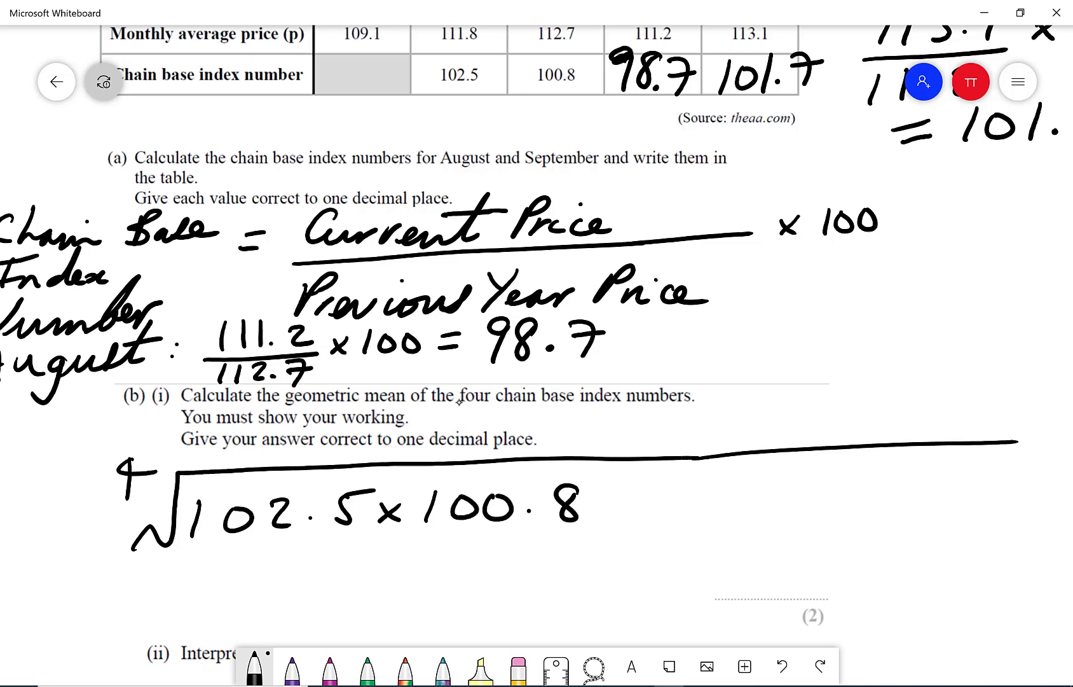
pyautogui.moveTo(631, 502)
pyautogui.mouseDown()
pyautogui.moveTo(609, 523)
pyautogui.moveTo(627, 522)
pyautogui.mouseUp()
pyautogui.moveTo(671, 492)
pyautogui.mouseDown()
pyautogui.moveTo(655, 496)
pyautogui.moveTo(662, 525)
pyautogui.mouseUp()
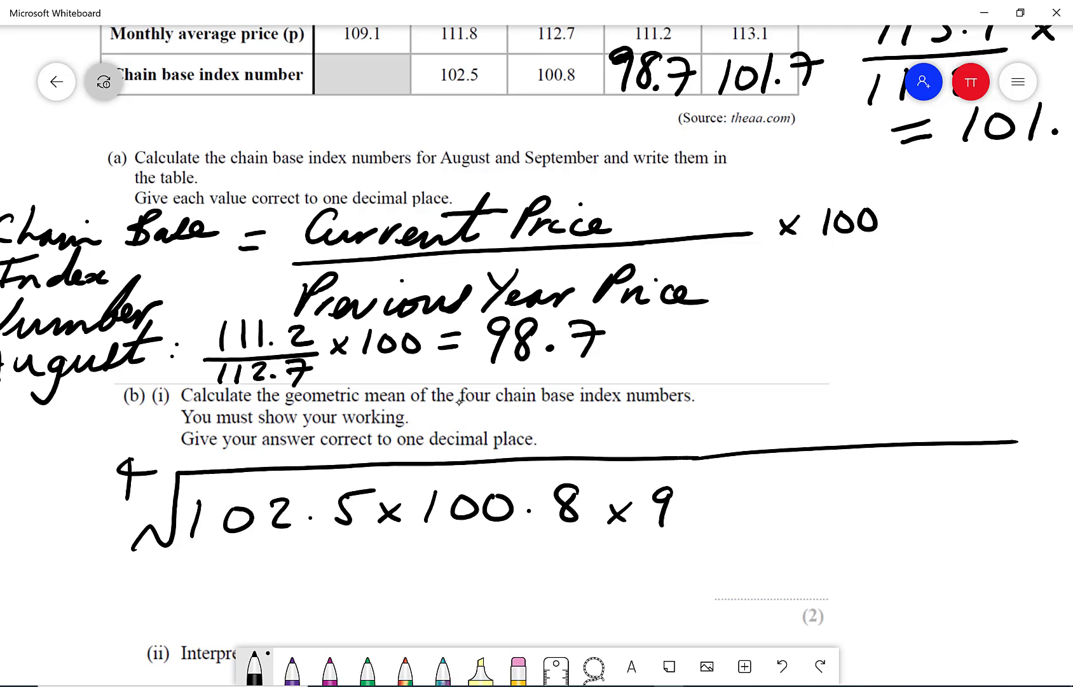
pyautogui.moveTo(709, 487)
pyautogui.mouseDown()
pyautogui.moveTo(698, 516)
pyautogui.moveTo(760, 489)
pyautogui.moveTo(754, 521)
pyautogui.mouseUp()
pyautogui.click(723, 510)
pyautogui.moveTo(743, 501)
pyautogui.mouseDown()
pyautogui.moveTo(759, 493)
pyautogui.moveTo(778, 516)
pyautogui.mouseUp()
pyautogui.moveTo(780, 500); pyautogui.dragTo(799, 515)
pyautogui.moveTo(839, 479)
pyautogui.mouseDown()
pyautogui.moveTo(822, 517)
pyautogui.moveTo(855, 490)
pyautogui.moveTo(883, 516)
pyautogui.moveTo(946, 519)
pyautogui.mouseUp()
pyautogui.click(910, 505)
pyautogui.click(927, 480)
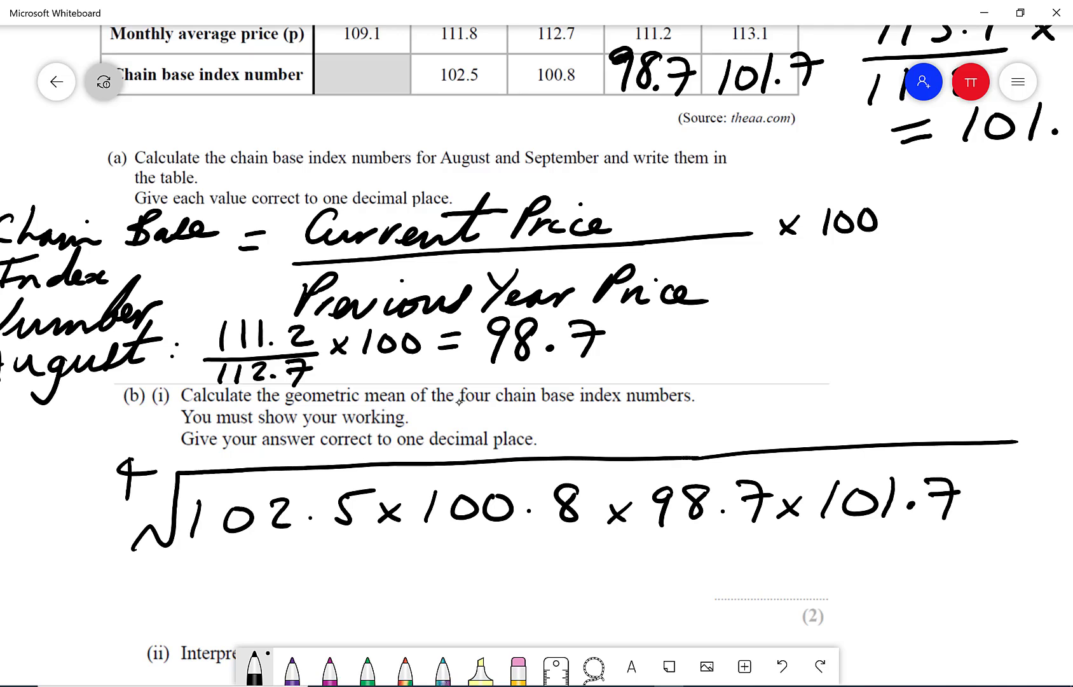
pyautogui.moveTo(50, 583)
pyautogui.mouseDown()
pyautogui.moveTo(76, 581)
pyautogui.moveTo(74, 599)
pyautogui.mouseUp()
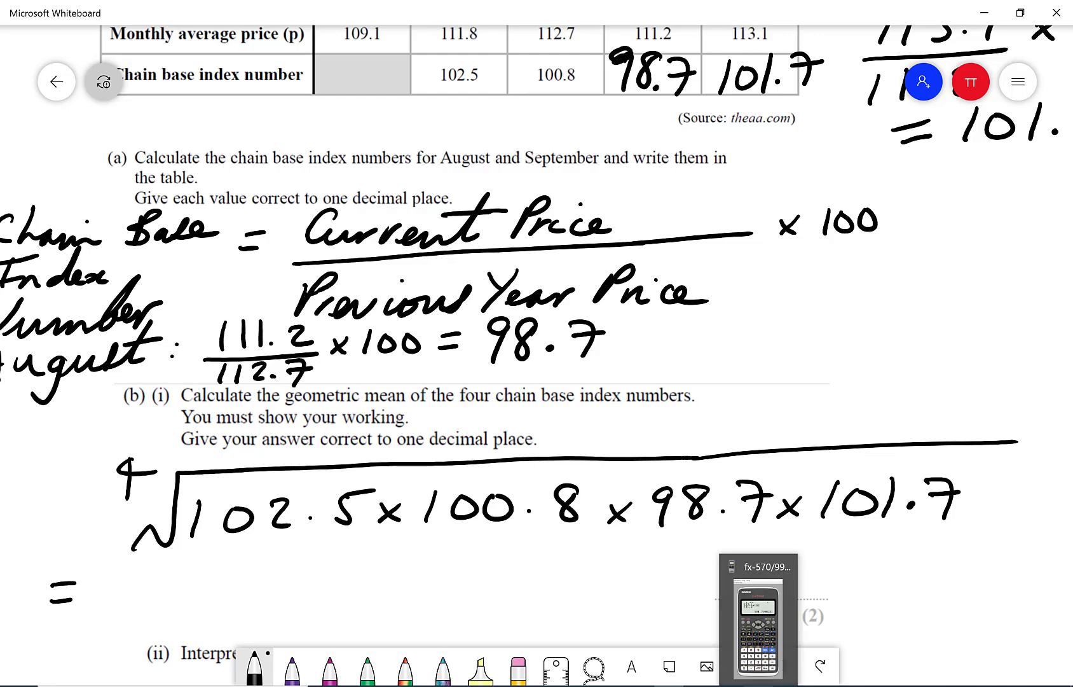
# Restore and clear the emulator, then start a fourth-root expression with an open bracket
pyautogui.click(758, 684)
pyautogui.click(456, 462)
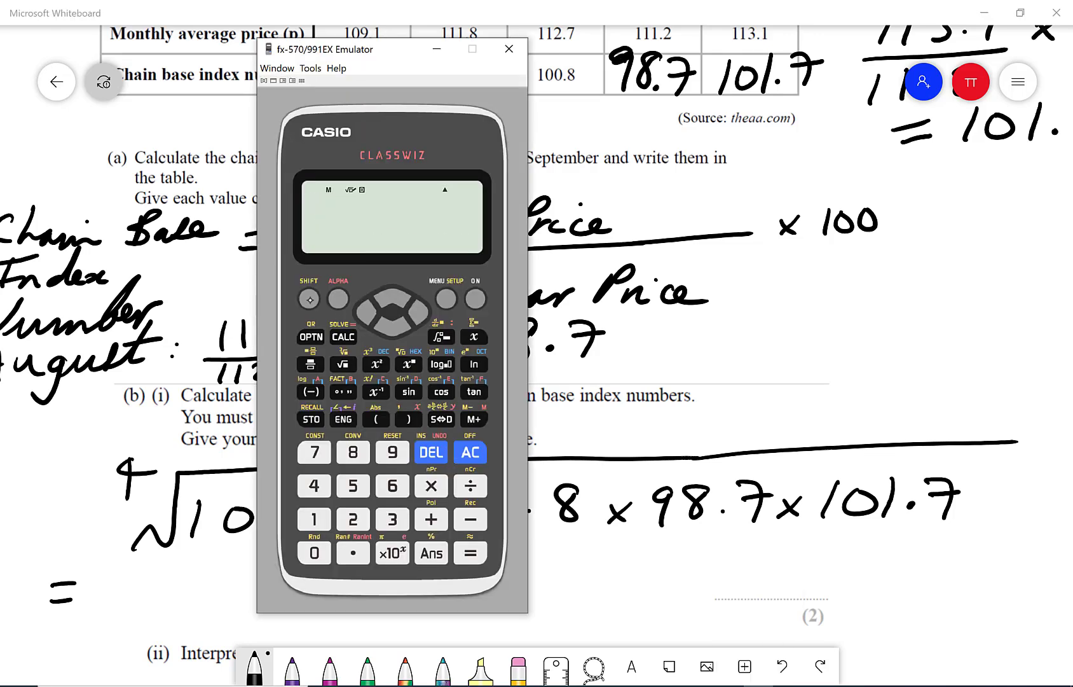
pyautogui.click(309, 299)
pyautogui.click(408, 364)
pyautogui.click(310, 490)
pyautogui.click(408, 319)
pyautogui.click(370, 420)
pyautogui.moveTo(327, 49); pyautogui.dragTo(169, 93)
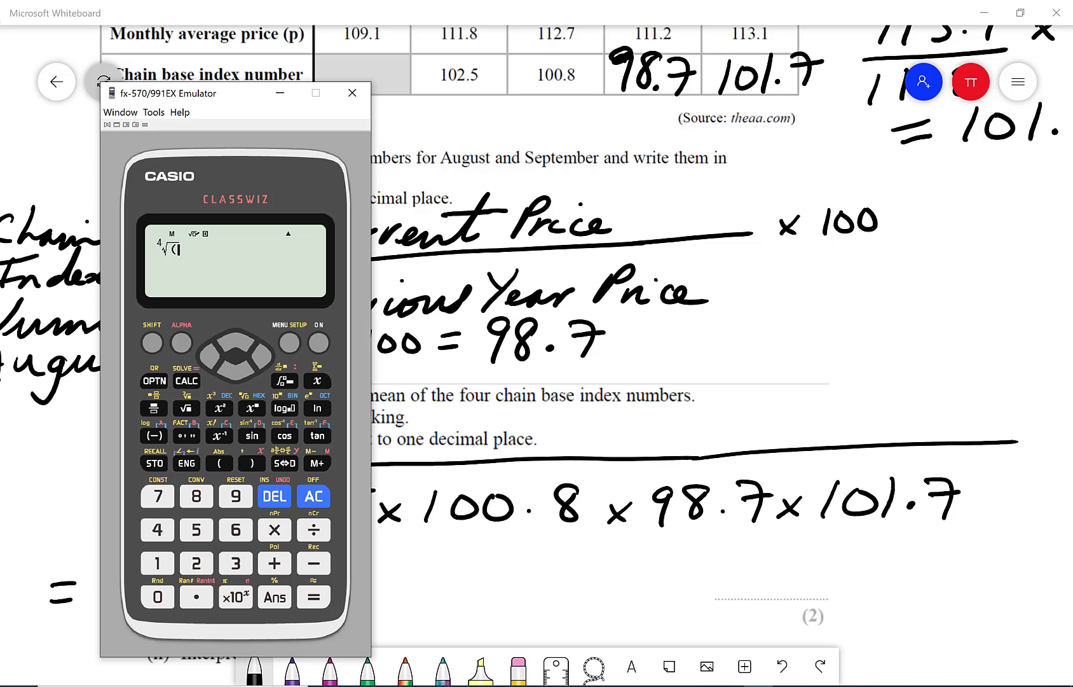
# Enter 102.5 × 100.8 × under the root
pyautogui.click(157, 563)
pyautogui.click(158, 596)
pyautogui.click(196, 562)
pyautogui.click(196, 596)
pyautogui.click(197, 529)
pyautogui.click(274, 529)
pyautogui.click(157, 562)
pyautogui.click(158, 596)
pyautogui.click(157, 596)
pyautogui.click(196, 596)
pyautogui.click(197, 496)
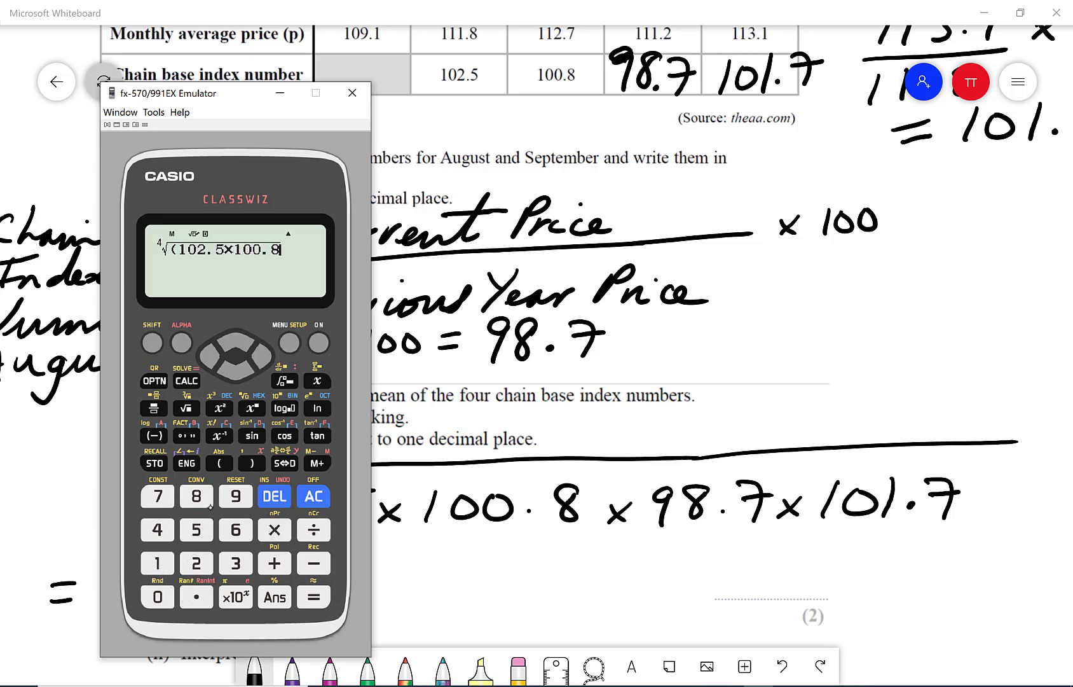
pyautogui.click(274, 529)
# Complete the product with 98.7 × 101.7
pyautogui.click(235, 496)
pyautogui.click(197, 496)
pyautogui.click(196, 597)
pyautogui.click(158, 496)
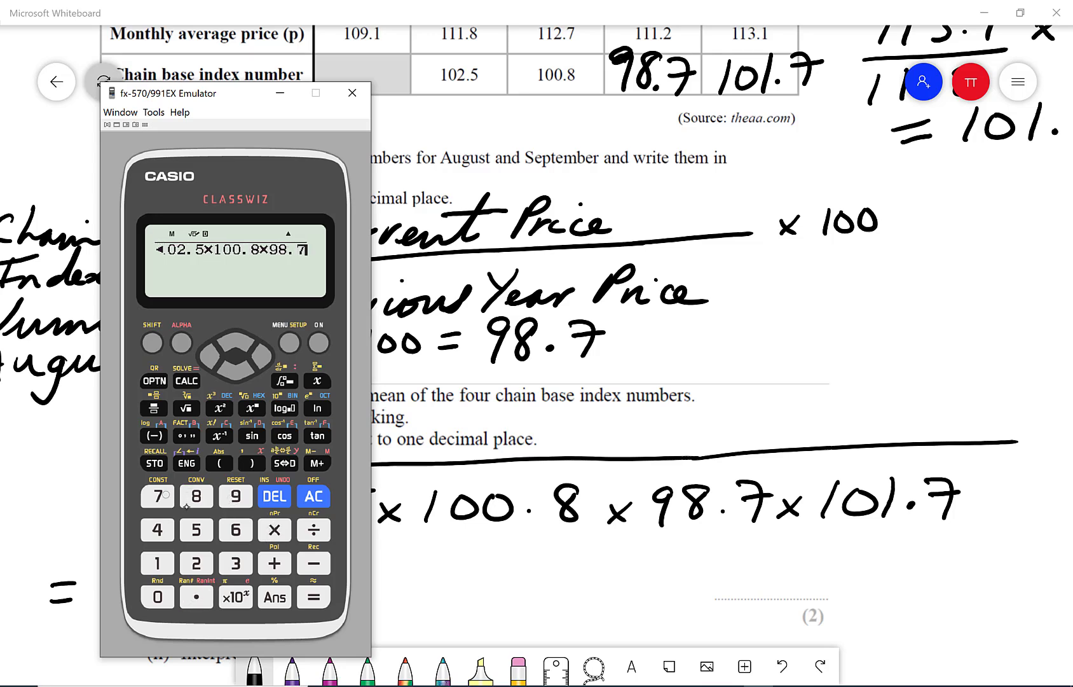
pyautogui.click(274, 529)
pyautogui.click(157, 562)
pyautogui.click(158, 596)
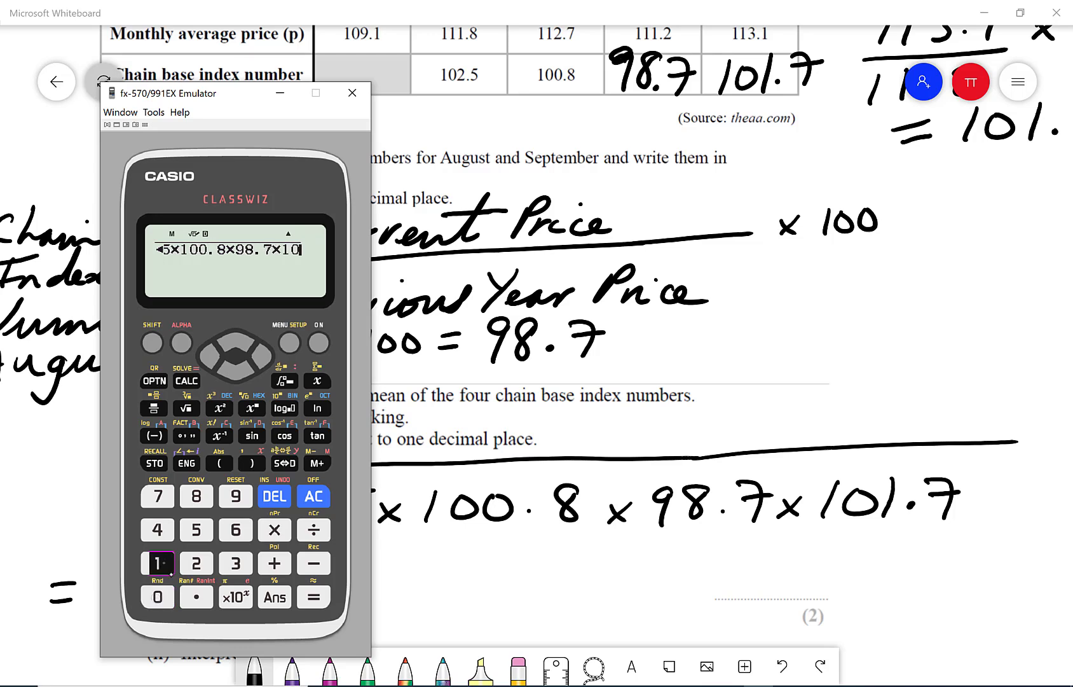
pyautogui.click(158, 563)
pyautogui.click(197, 596)
pyautogui.click(159, 496)
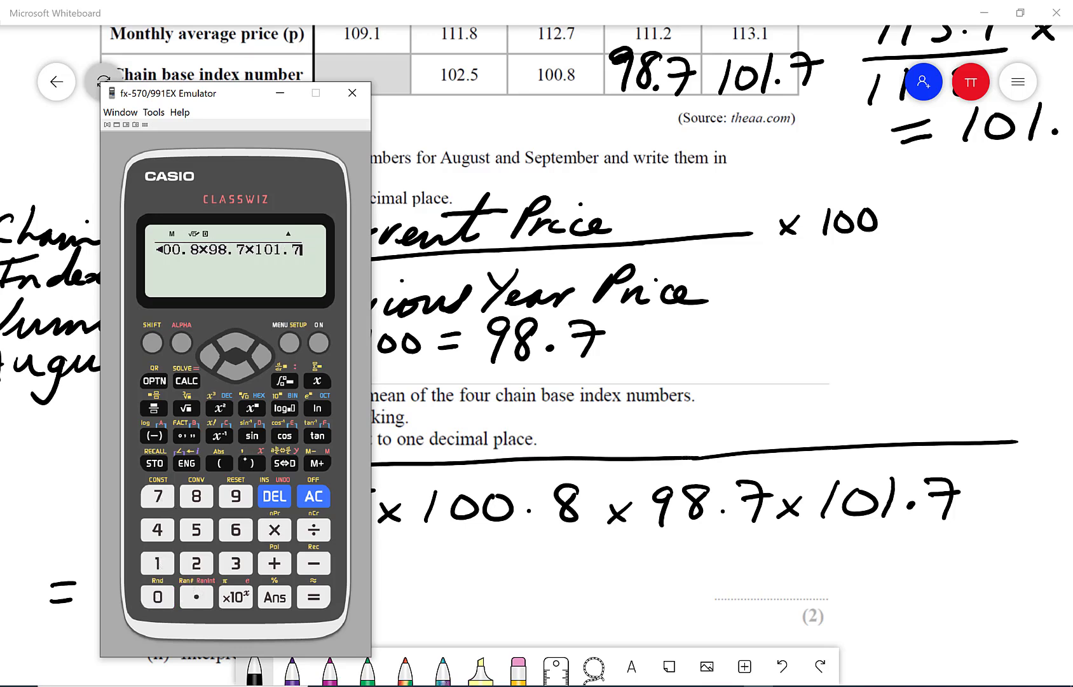
# Close the bracket, evaluate the fourth root to 100.914977, and clear the display
pyautogui.click(252, 463)
pyautogui.click(318, 598)
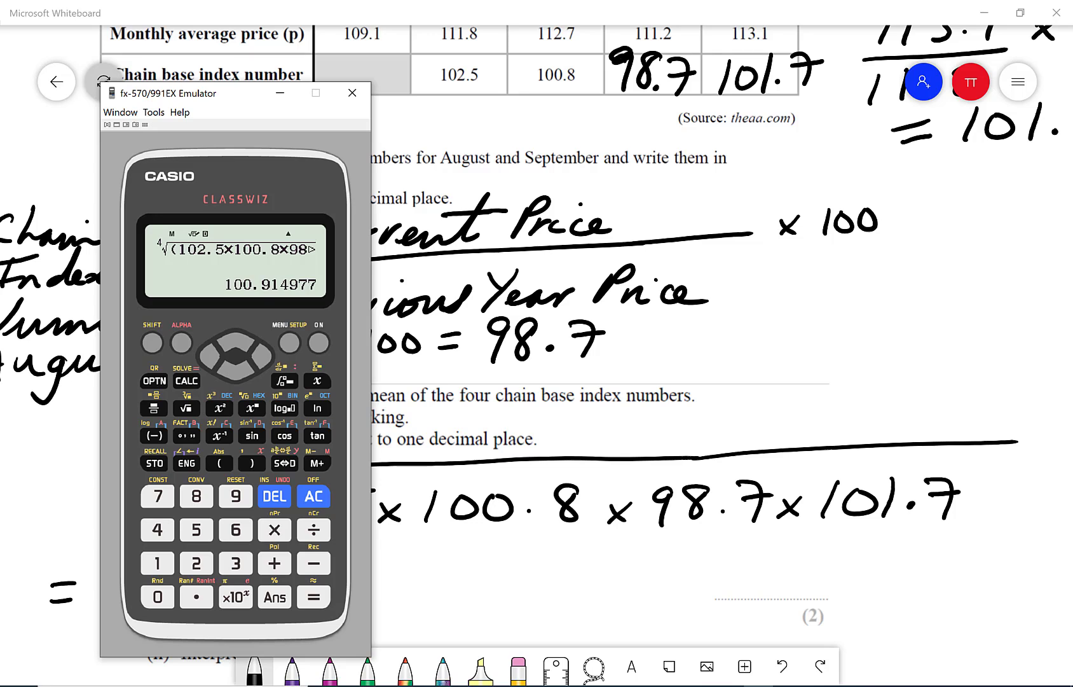
pyautogui.click(314, 496)
# Hide the calculator, handwrite 100.9 after the equals sign and double-underline it
pyautogui.click(280, 94)
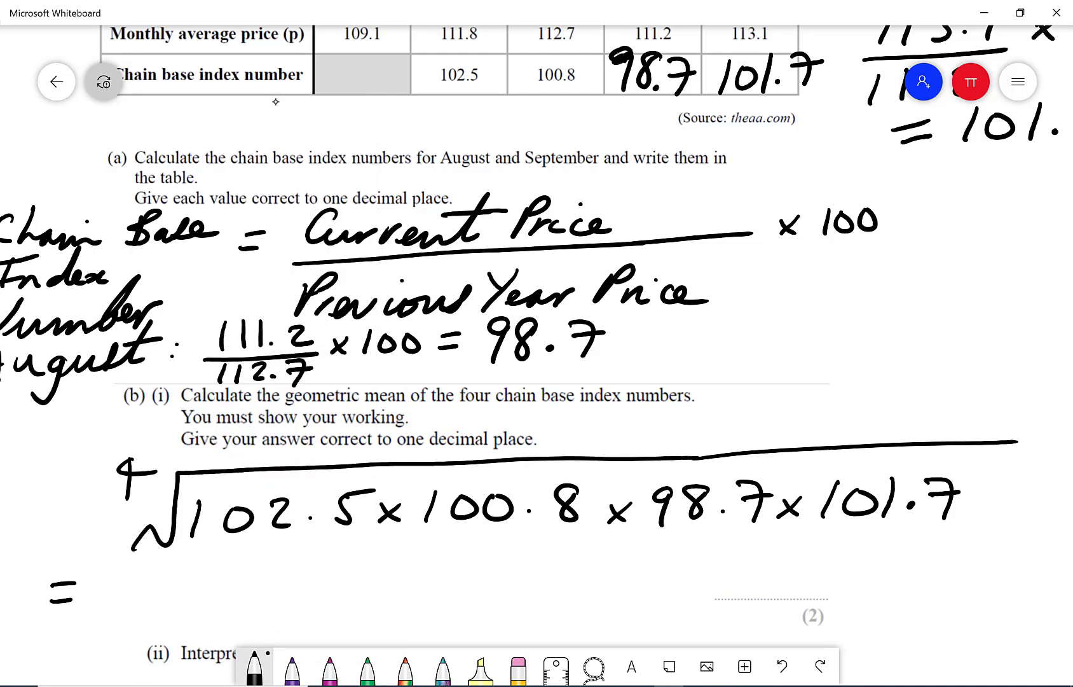
pyautogui.moveTo(132, 568); pyautogui.dragTo(119, 607)
pyautogui.moveTo(166, 577); pyautogui.dragTo(199, 578)
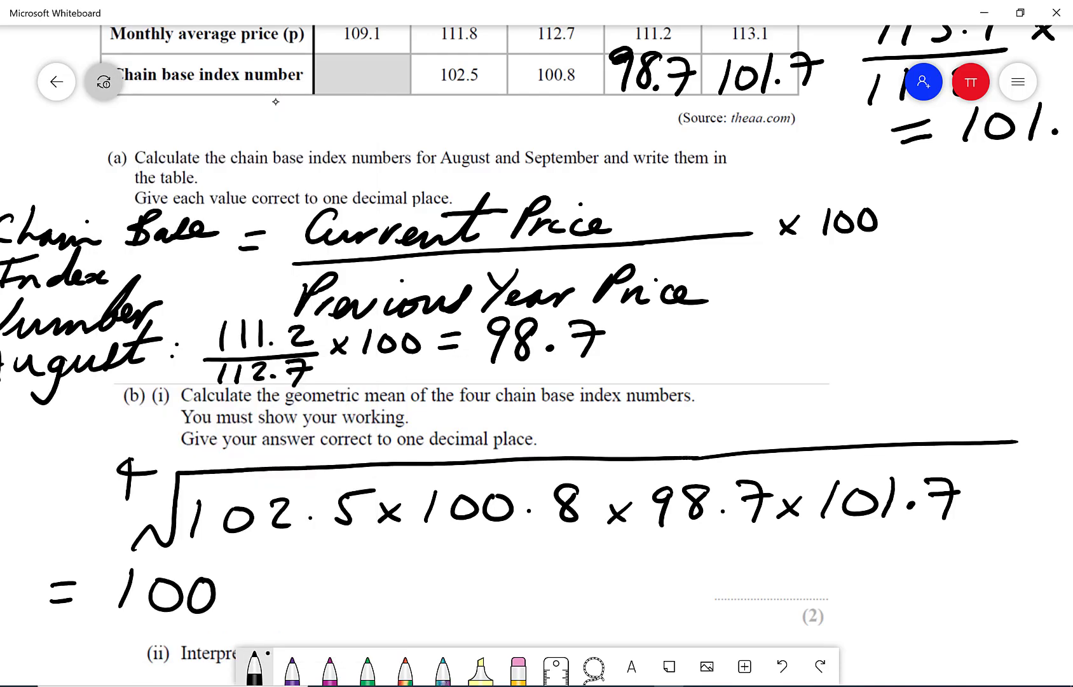
pyautogui.click(234, 601)
pyautogui.moveTo(271, 571); pyautogui.dragTo(264, 612)
pyautogui.moveTo(118, 629)
pyautogui.mouseDown()
pyautogui.moveTo(301, 617)
pyautogui.moveTo(308, 632)
pyautogui.mouseUp()
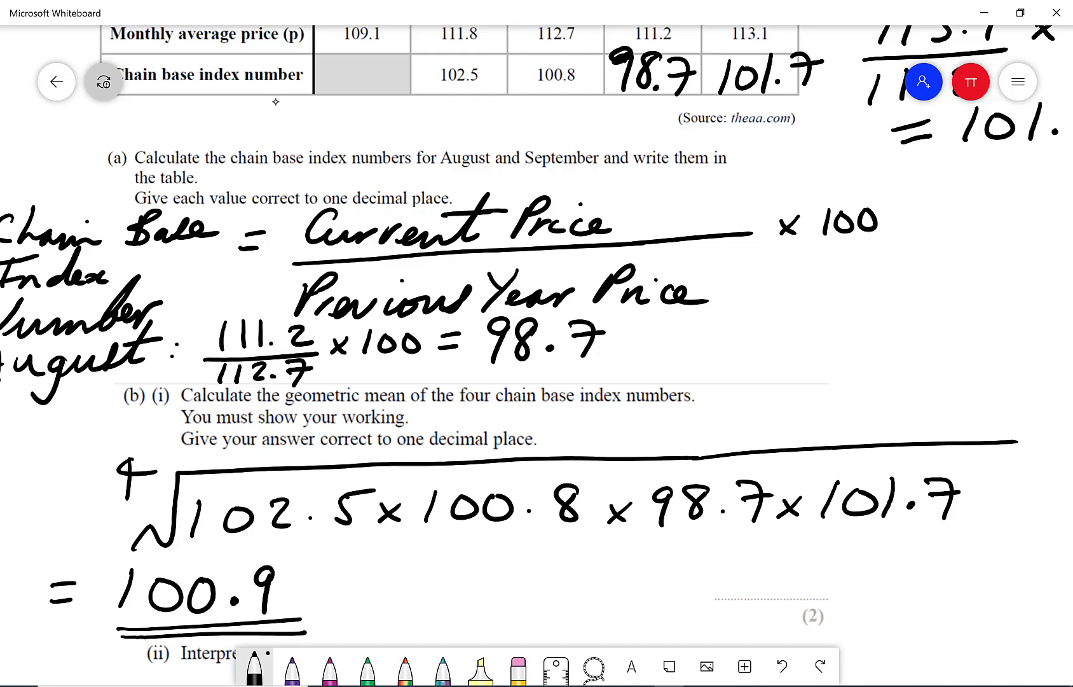
pyautogui.scroll(-5, 275, 102)
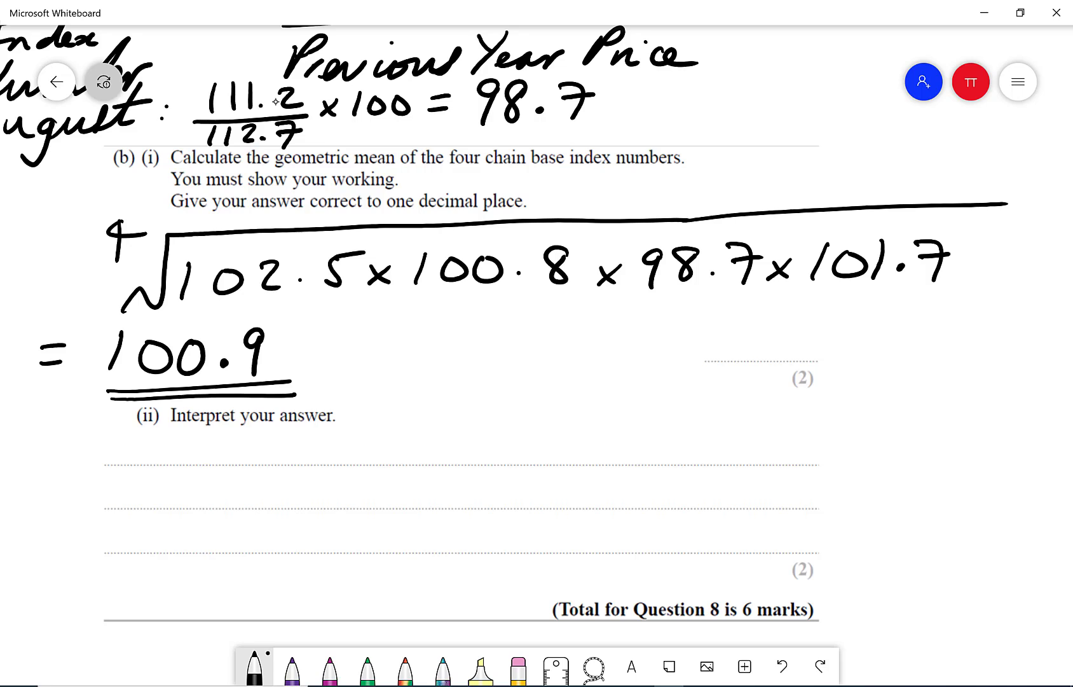
# Handwrite 'Average rate of increase is 0.9%' across the two answer lines under (ii)
pyautogui.moveTo(146, 470)
pyautogui.mouseDown()
pyautogui.moveTo(167, 464)
pyautogui.moveTo(170, 449)
pyautogui.mouseUp()
pyautogui.moveTo(182, 447)
pyautogui.mouseDown()
pyautogui.moveTo(272, 448)
pyautogui.moveTo(296, 477)
pyautogui.moveTo(259, 491)
pyautogui.mouseUp()
pyautogui.moveTo(302, 455); pyautogui.dragTo(488, 464)
pyautogui.moveTo(432, 442); pyautogui.dragTo(483, 436)
pyautogui.moveTo(545, 455)
pyautogui.mouseDown()
pyautogui.moveTo(541, 512)
pyautogui.moveTo(600, 455)
pyautogui.mouseUp()
pyautogui.moveTo(631, 465)
pyautogui.mouseDown()
pyautogui.moveTo(638, 445)
pyautogui.moveTo(954, 445)
pyautogui.moveTo(971, 463)
pyautogui.mouseUp()
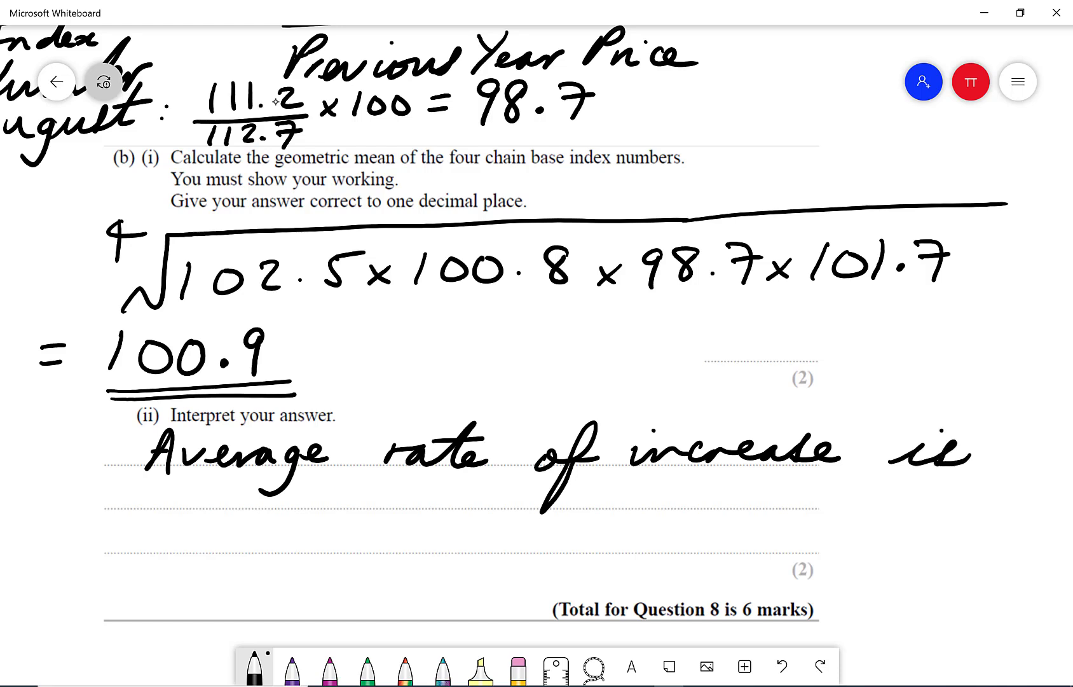
pyautogui.moveTo(139, 476)
pyautogui.mouseDown()
pyautogui.moveTo(124, 505)
pyautogui.moveTo(138, 475)
pyautogui.mouseUp()
pyautogui.click(180, 496)
pyautogui.moveTo(219, 474); pyautogui.dragTo(212, 510)
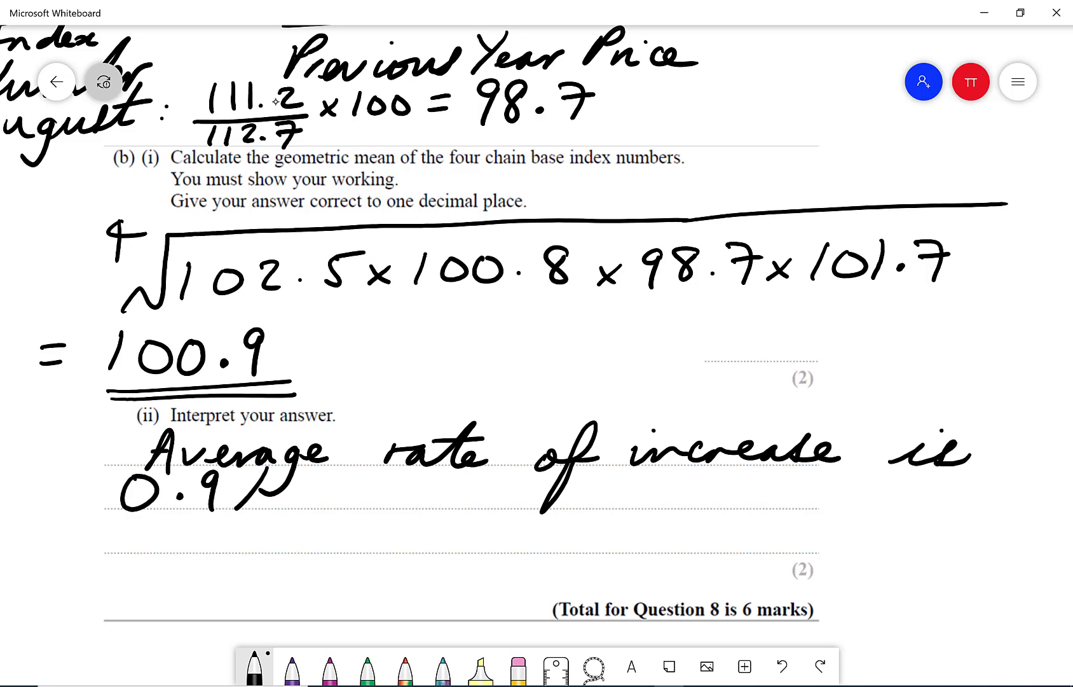